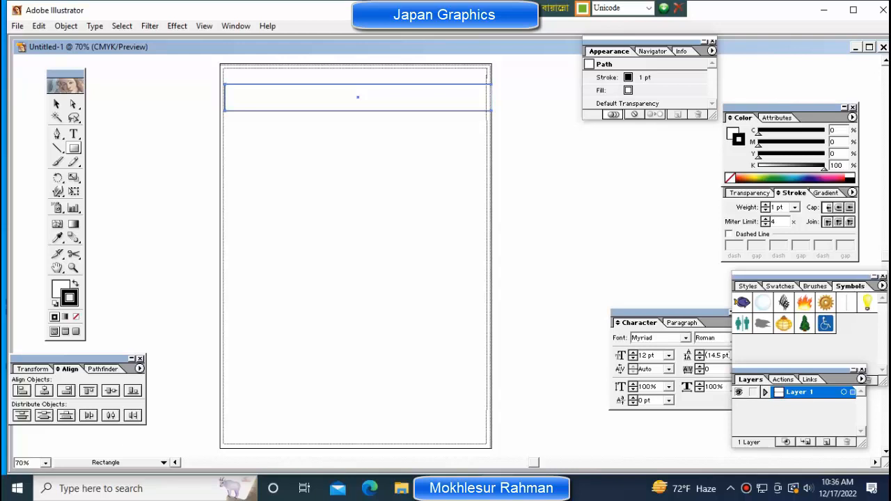
Step: Fill the rectangle with black and pull its right edge in so it ends inside the page margin
{"action": "key", "text": "x"}
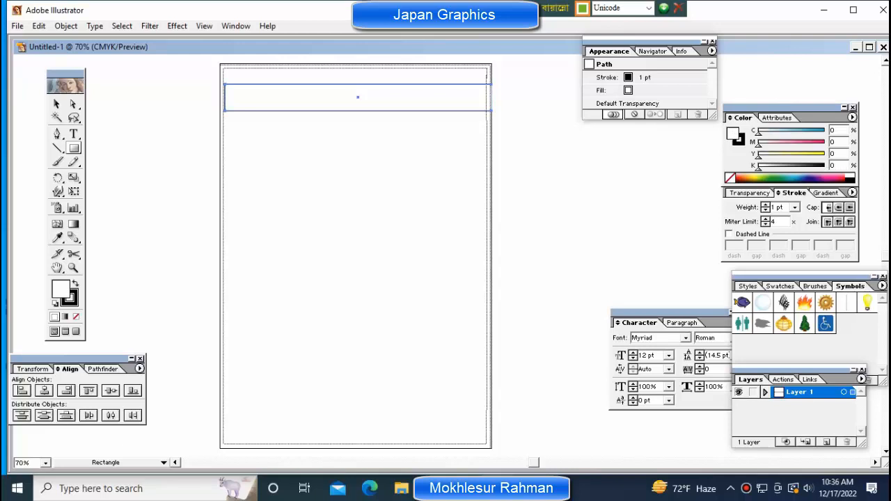
{"action": "key", "text": "z"}
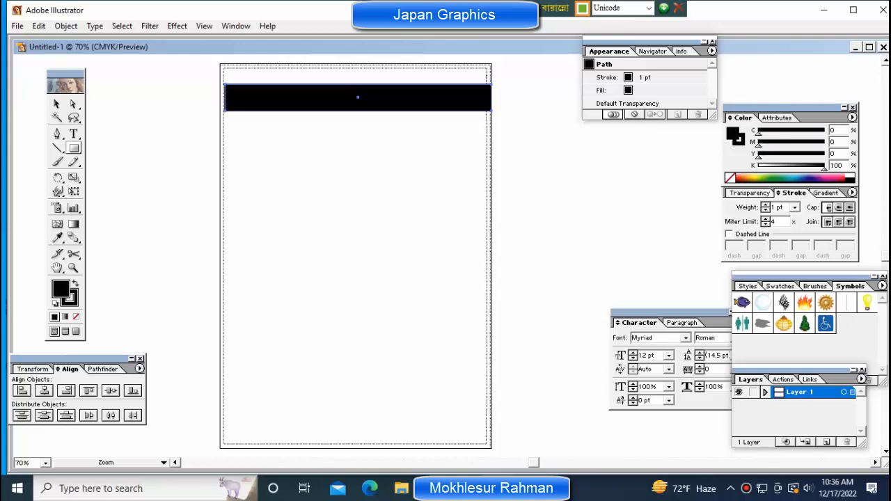
{"action": "key", "text": "ctrl+1"}
{"action": "key", "text": "v"}
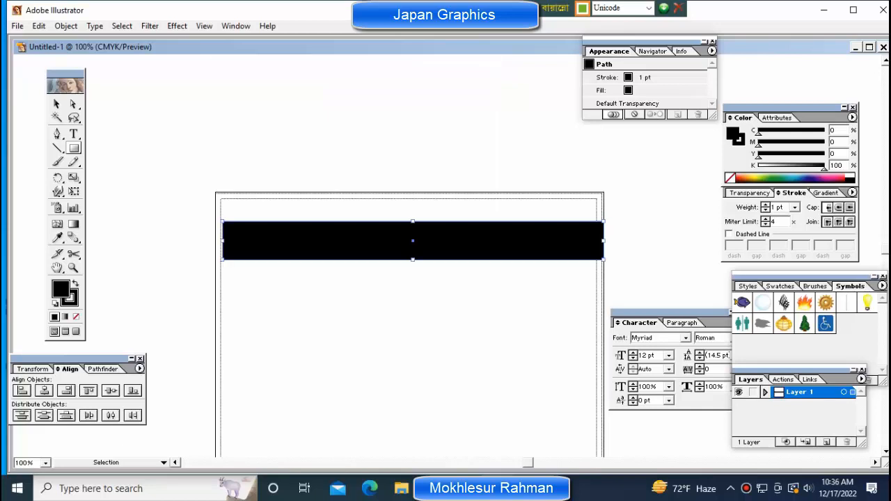
{"action": "left_click_drag", "start_coordinate": [604, 240], "coordinate": [595, 240]}
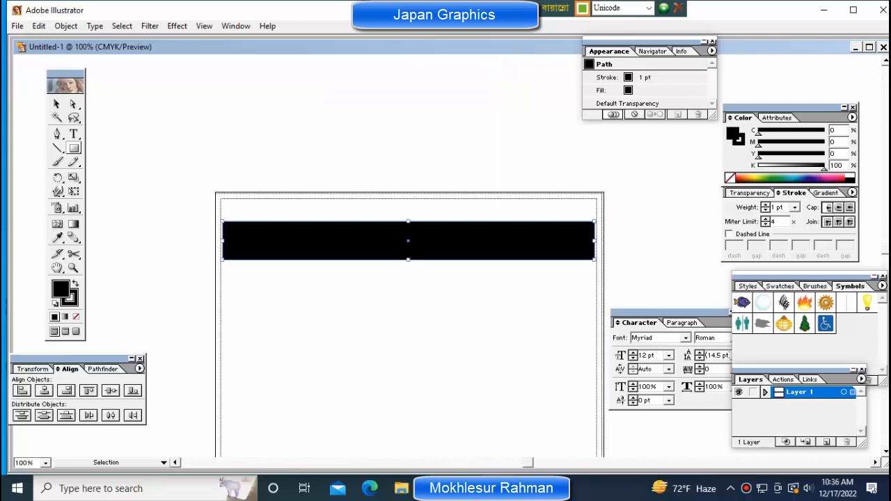
{"action": "scroll", "coordinate": [595, 240], "scroll_direction": "down", "scroll_amount": 3}
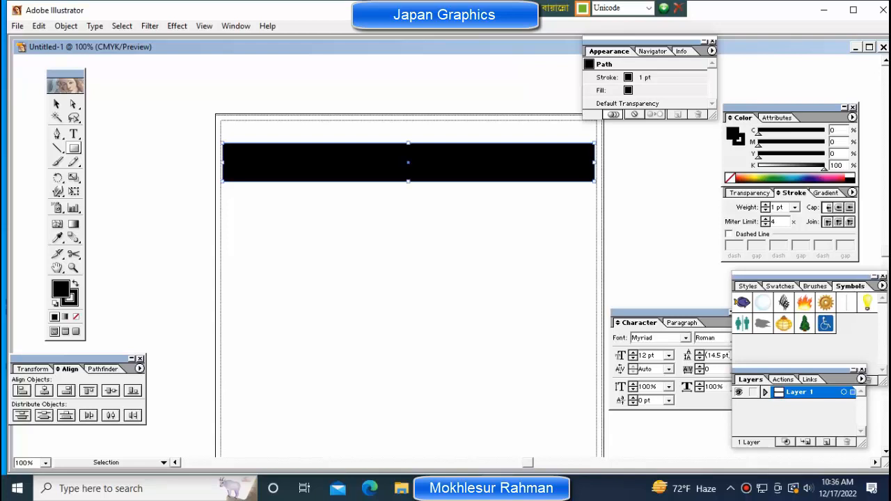
Step: Show the document rulers
{"action": "key", "text": "ctrl+r"}
{"action": "key", "text": "m"}
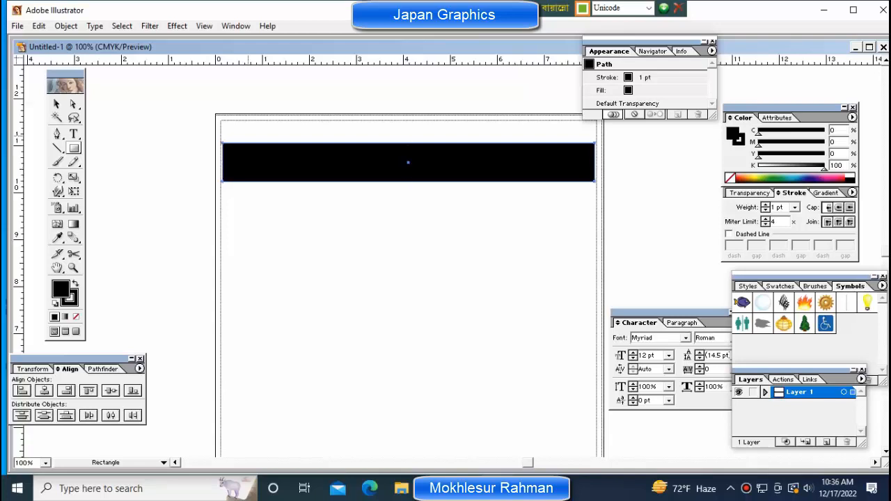
Step: Switch the keyboard input mode to English for entering text, discarding the wrongly entered characters
{"action": "key", "text": "t"}
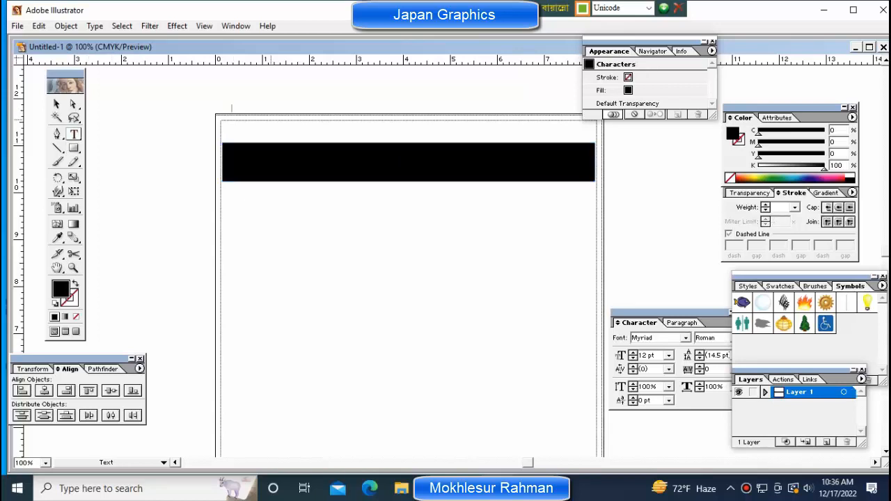
{"action": "type", "text": "???"}
{"action": "key", "text": "ctrl+z"}
{"action": "left_click", "coordinate": [607, 8]}
{"action": "left_click", "coordinate": [649, 8]}
{"action": "left_click", "coordinate": [612, 19]}
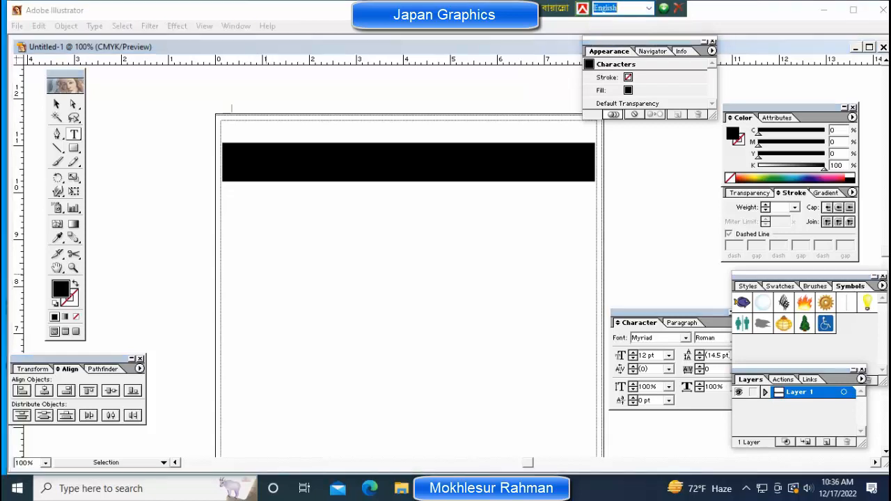
Step: Add the text "CTRL + R = Ruller" to the page and place it just above the black bar
{"action": "left_click", "coordinate": [266, 272]}
{"action": "left_click", "coordinate": [265, 271]}
{"action": "type", "text": "C"}
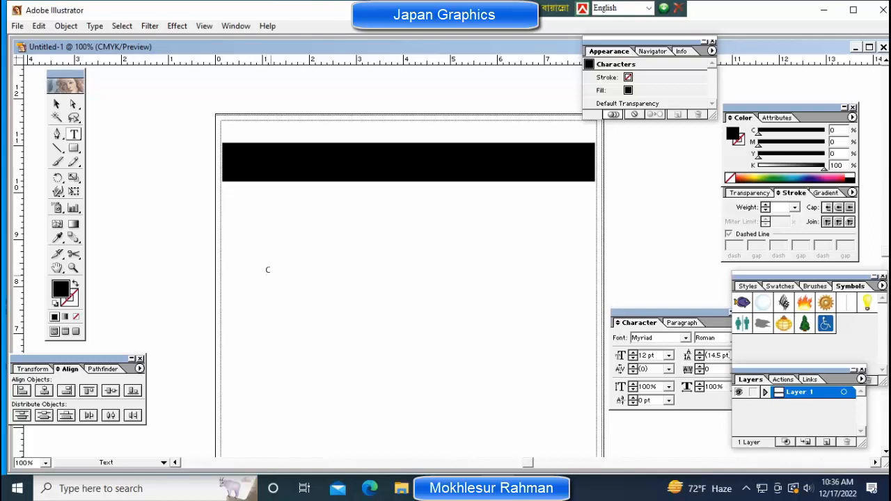
{"action": "type", "text": "TRL + R = Ruller"}
{"action": "key", "text": "ctrl"}
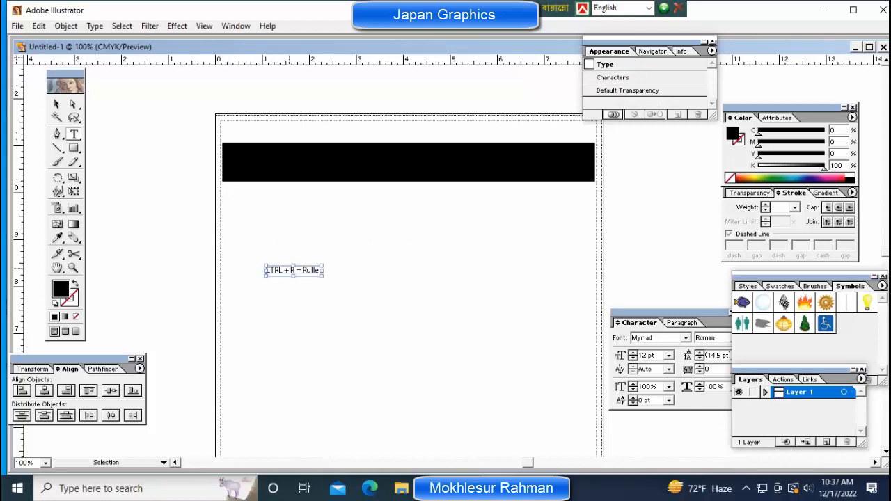
{"action": "left_click_drag", "start_coordinate": [293, 270], "coordinate": [321, 133]}
Step: Move the black bar further down the page, leaving empty space beneath the text
{"action": "left_click", "coordinate": [327, 156]}
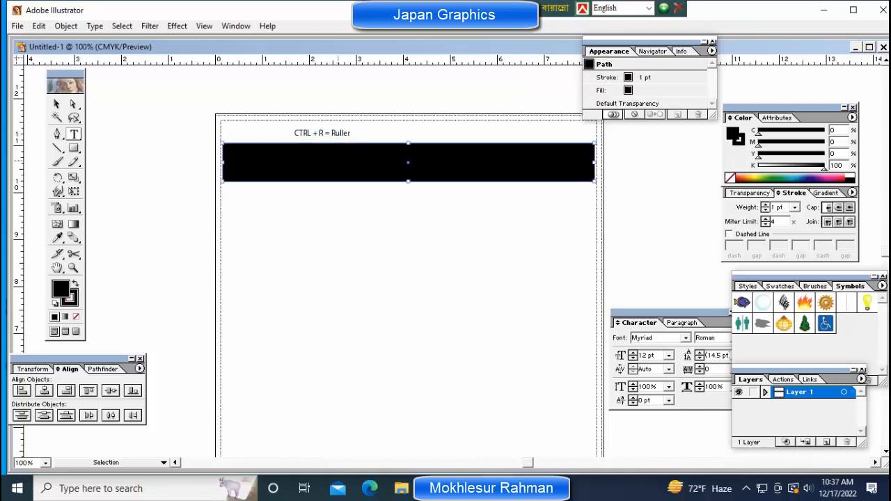
{"action": "left_click_drag", "start_coordinate": [408, 167], "coordinate": [406, 252]}
{"action": "key", "text": "ctrl+shift+a"}
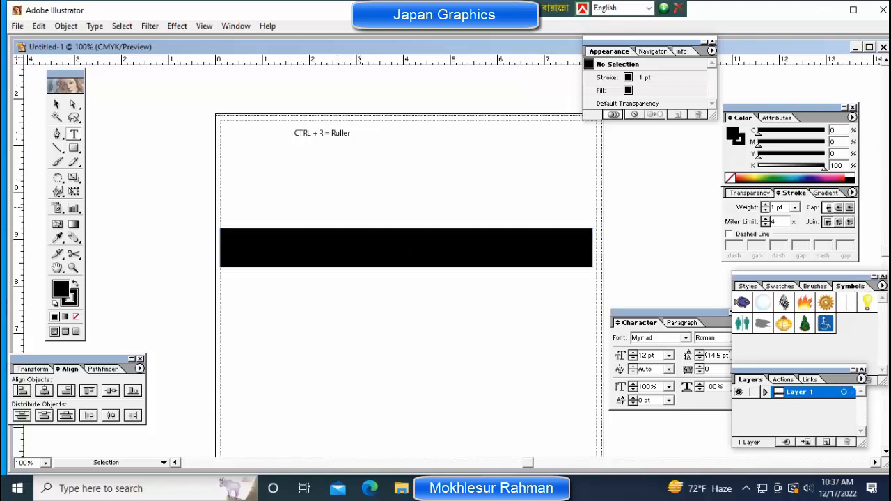
Step: Enlarge the "CTRL + R = Ruller" text to about 23 pt and place it in the space above the bar
{"action": "left_click", "coordinate": [324, 135]}
{"action": "left_click_drag", "start_coordinate": [322, 139], "coordinate": [331, 157]}
{"action": "key", "text": "ctrl+shift+a"}
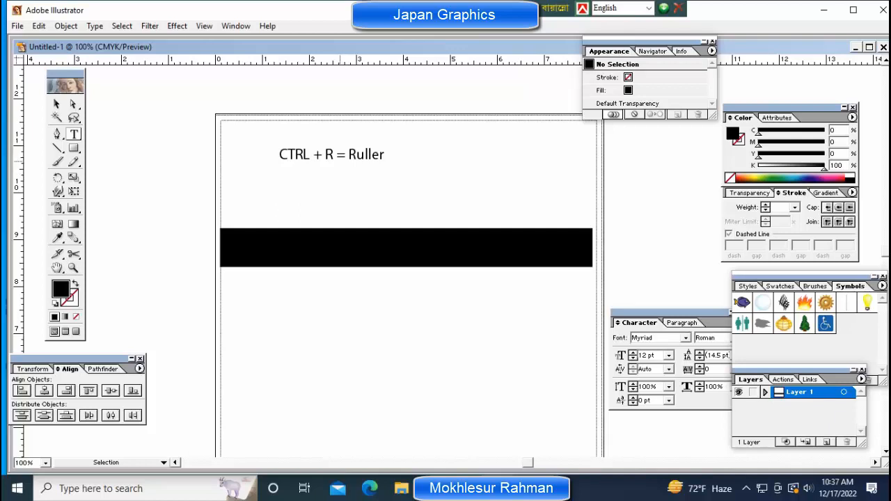
Step: Move the text above the page and toggle the rulers repeatedly, leaving them hidden
{"action": "key", "text": "ctrl+r"}
{"action": "left_click_drag", "start_coordinate": [278, 155], "coordinate": [273, 63]}
{"action": "key", "text": "ctrl+r"}
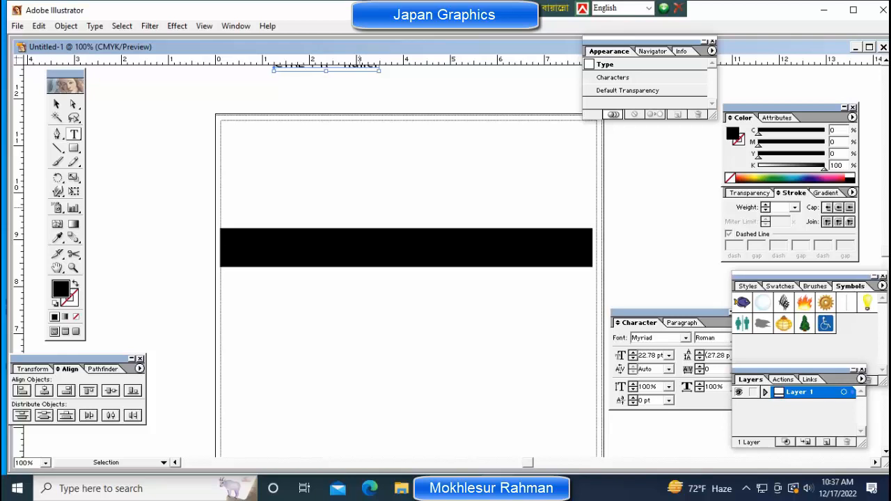
{"action": "key", "text": "ctrl+r"}
{"action": "key", "text": "ctrl+r"}
{"action": "key", "text": "ctrl+r"}
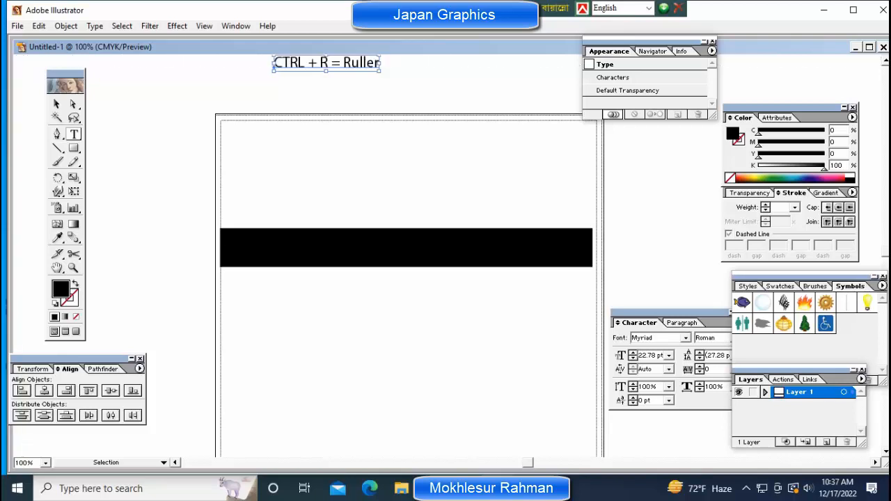
Step: Move the text into the empty area left of the page and shift the black bar up between the side margins
{"action": "left_click_drag", "start_coordinate": [273, 62], "coordinate": [106, 161]}
{"action": "key", "text": "ctrl+shift+a"}
{"action": "left_click", "coordinate": [405, 248], "text": "ctrl"}
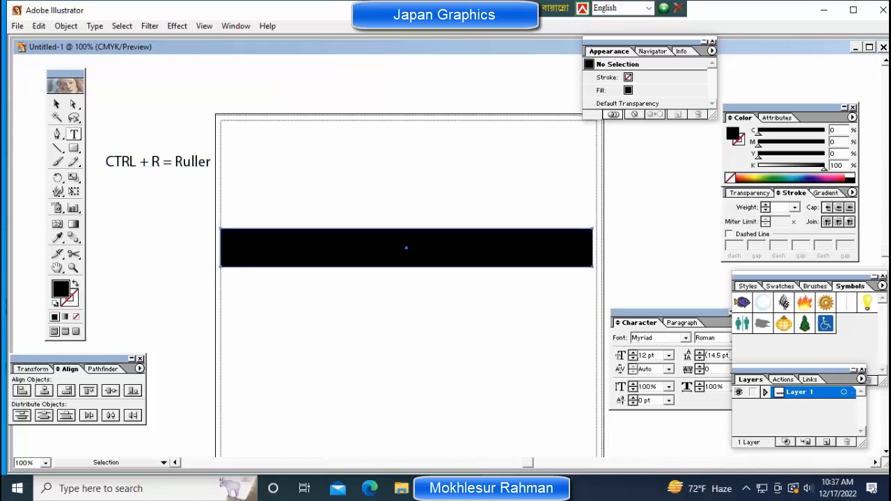
{"action": "left_click_drag", "start_coordinate": [405, 248], "coordinate": [407, 209]}
{"action": "key", "text": "ctrl+shift+a"}
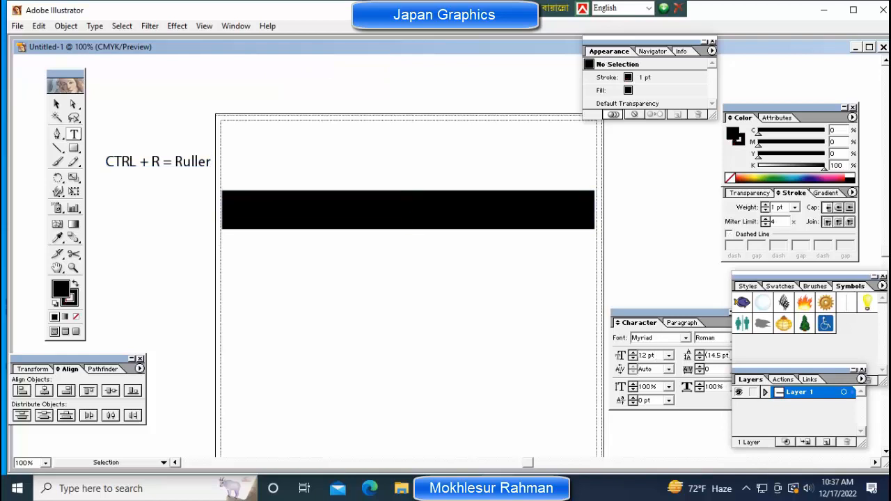
Step: Show the rulers and place a vertical guide through the centre point of the black bar
{"action": "left_click_drag", "start_coordinate": [351, 151], "coordinate": [376, 209]}
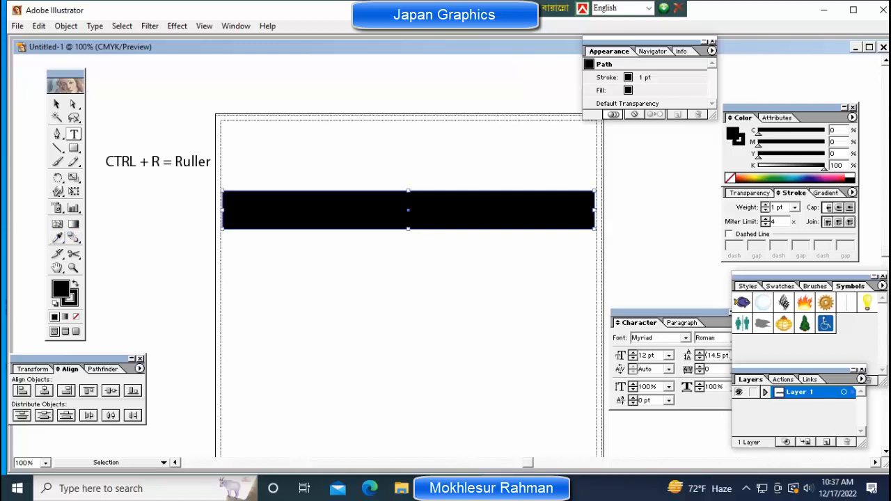
{"action": "key", "text": "ctrl+r"}
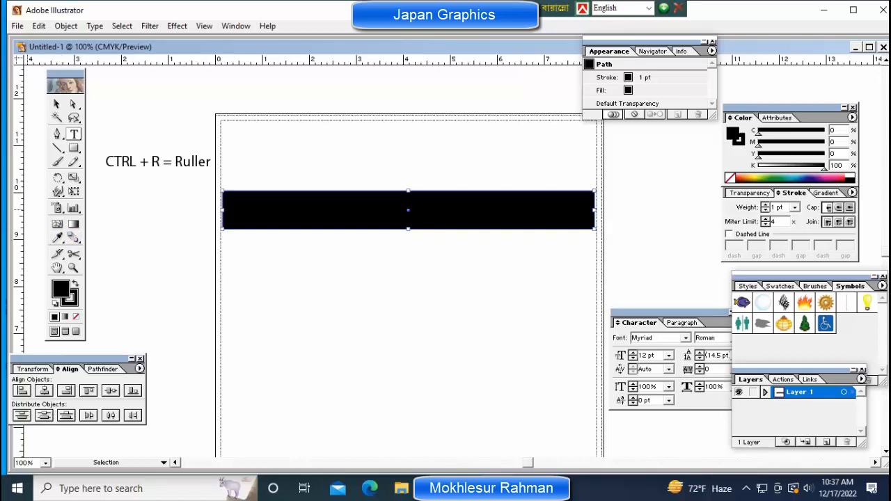
{"action": "left_click_drag", "start_coordinate": [18, 210], "coordinate": [407, 210]}
Step: Try to cut the bar's top edge at the centre guide with the Scissors tool
{"action": "left_click", "coordinate": [480, 156], "text": "ctrl"}
{"action": "left_click_drag", "start_coordinate": [457, 156], "coordinate": [488, 247]}
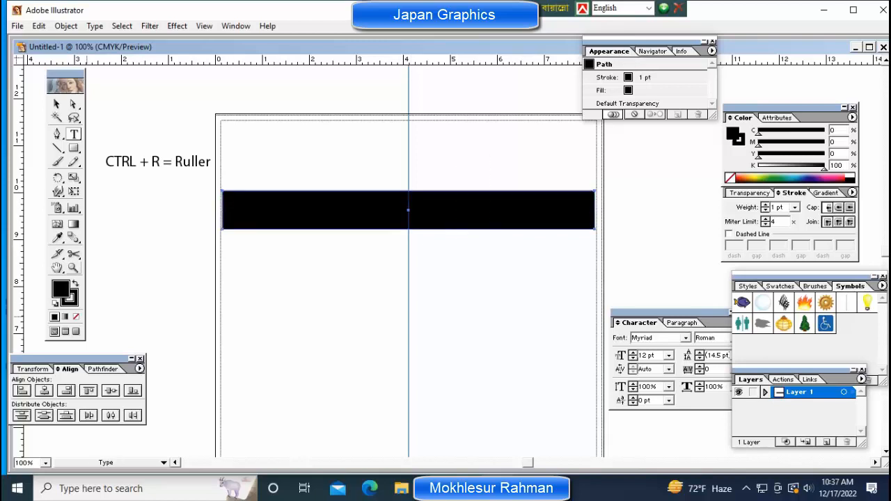
{"action": "left_click", "coordinate": [73, 254]}
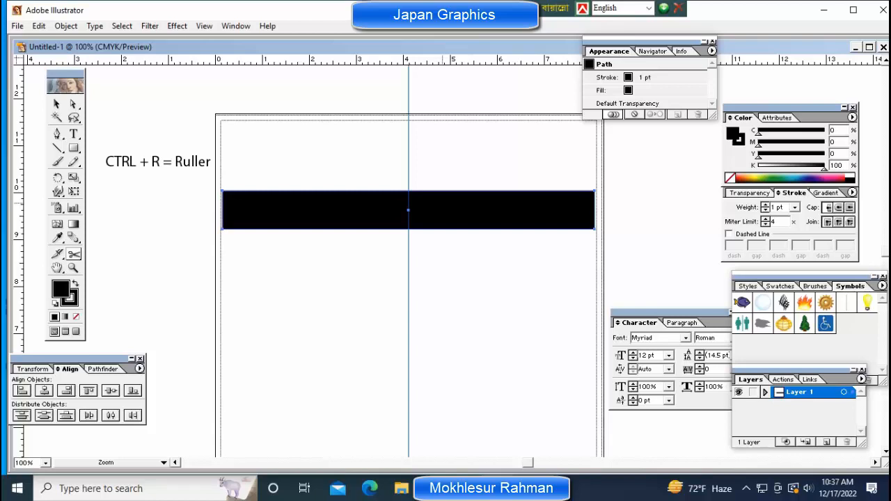
{"action": "key", "text": "ctrl+equal"}
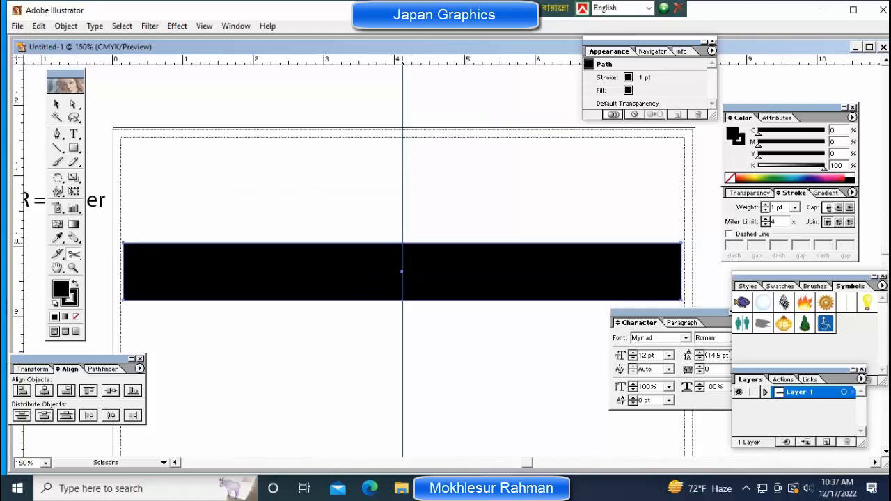
{"action": "left_click", "coordinate": [403, 243]}
{"action": "key", "text": "Return"}
{"action": "key", "text": "ctrl+shift+a"}
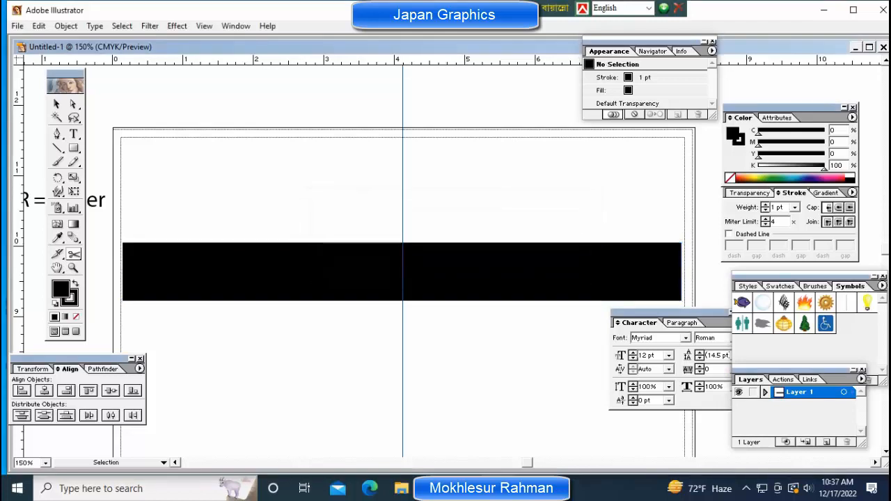
Step: Split the bar into two halves by cutting its top and bottom edges at the centre guide with the Scissors tool
{"action": "left_click_drag", "start_coordinate": [444, 196], "coordinate": [489, 347]}
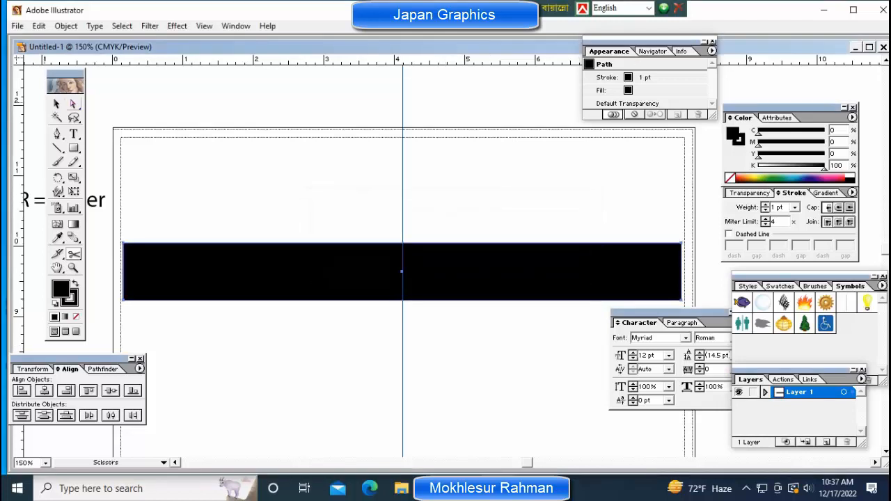
{"action": "left_click", "coordinate": [73, 104]}
{"action": "left_click_drag", "start_coordinate": [290, 174], "coordinate": [387, 309]}
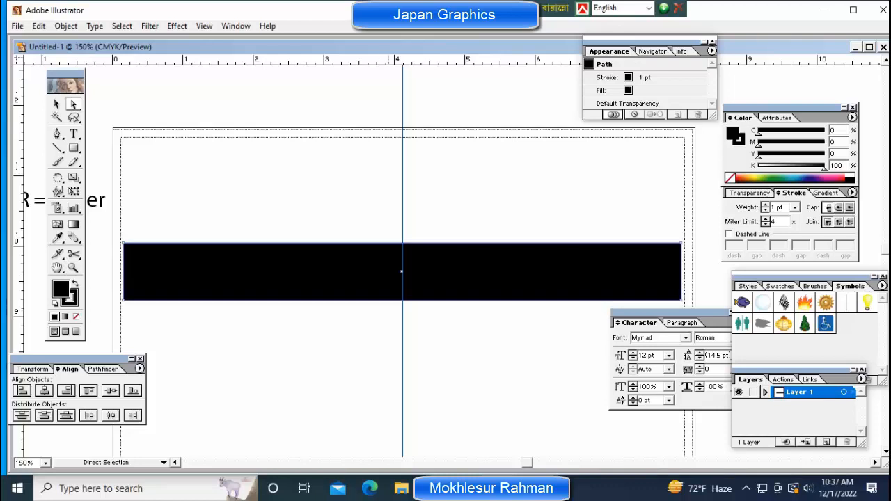
{"action": "left_click", "coordinate": [74, 254]}
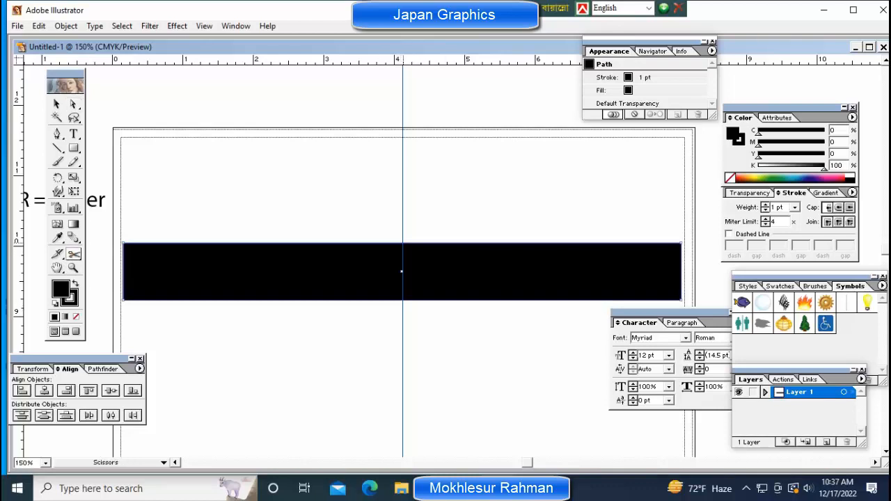
{"action": "left_click", "coordinate": [402, 243]}
{"action": "left_click", "coordinate": [402, 300]}
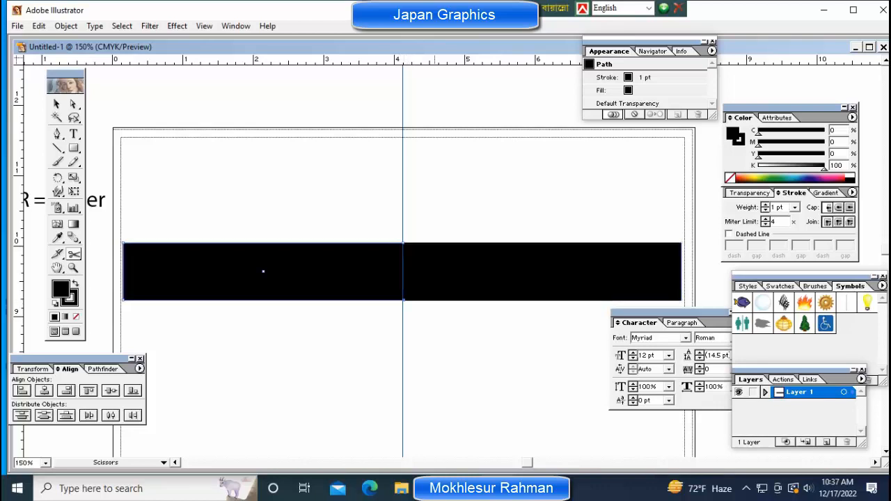
Step: Fill the right half of the bar with red, using C 0, M 100, Y 100, K 0
{"action": "key", "text": "ctrl+shift+a"}
{"action": "left_click", "coordinate": [501, 264], "text": "ctrl"}
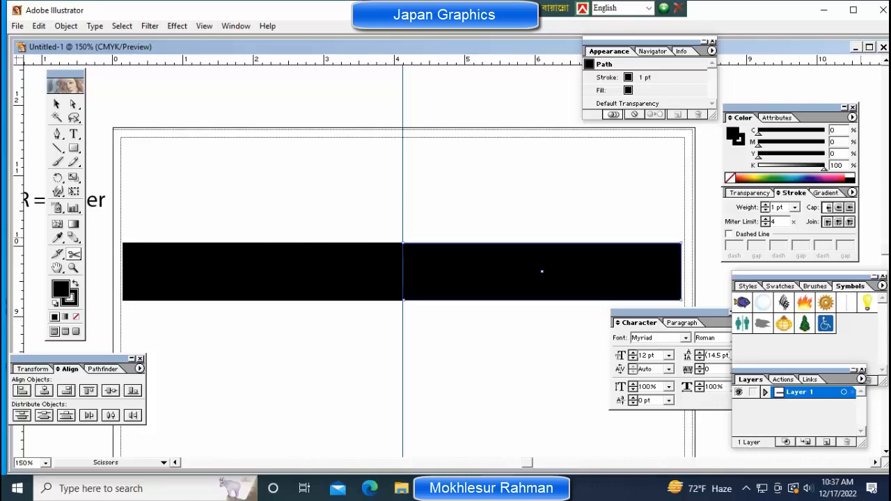
{"action": "left_click", "coordinate": [834, 153]}
{"action": "left_click", "coordinate": [833, 141]}
{"action": "type", "text": "100"}
{"action": "key", "text": "Tab"}
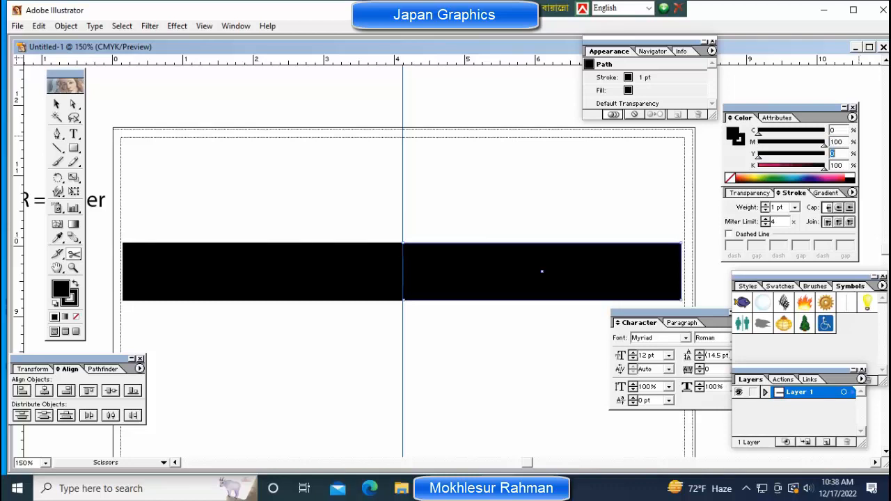
{"action": "type", "text": "100"}
{"action": "key", "text": "Tab"}
{"action": "type", "text": "0"}
{"action": "key", "text": "Return"}
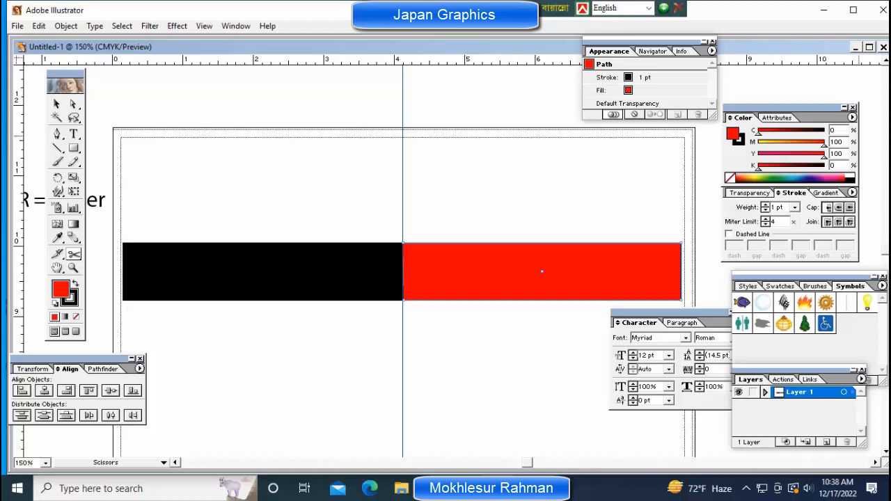
{"action": "key", "text": "ctrl+shift+a"}
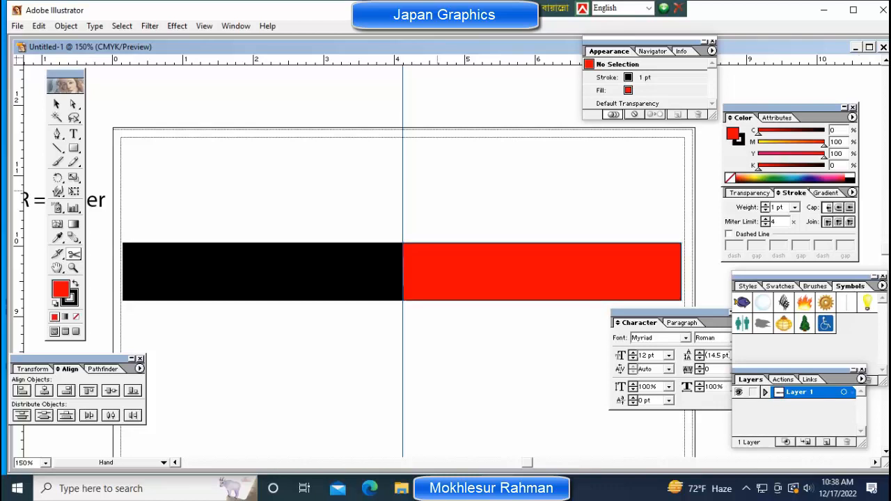
Step: Place vertical guides through the centre points of the black half and the red half
{"action": "key", "text": "ctrl+space"}
{"action": "left_click_drag", "start_coordinate": [356, 286], "coordinate": [386, 208]}
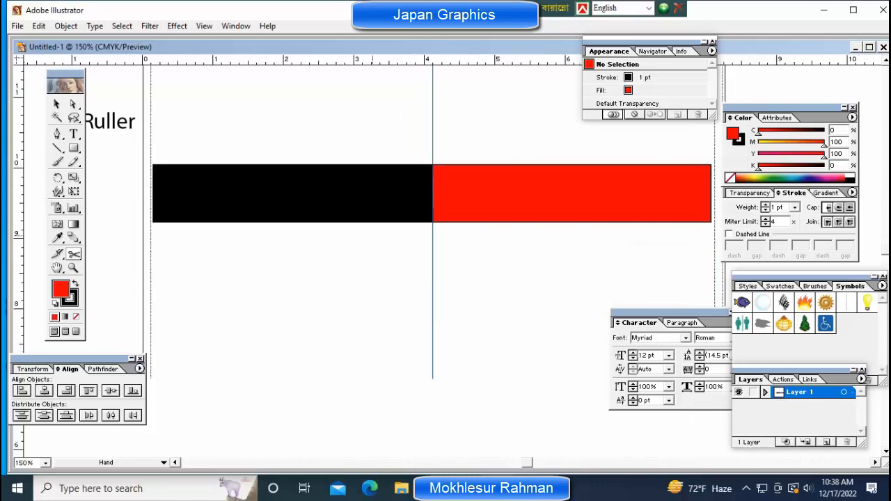
{"action": "left_click", "coordinate": [308, 208]}
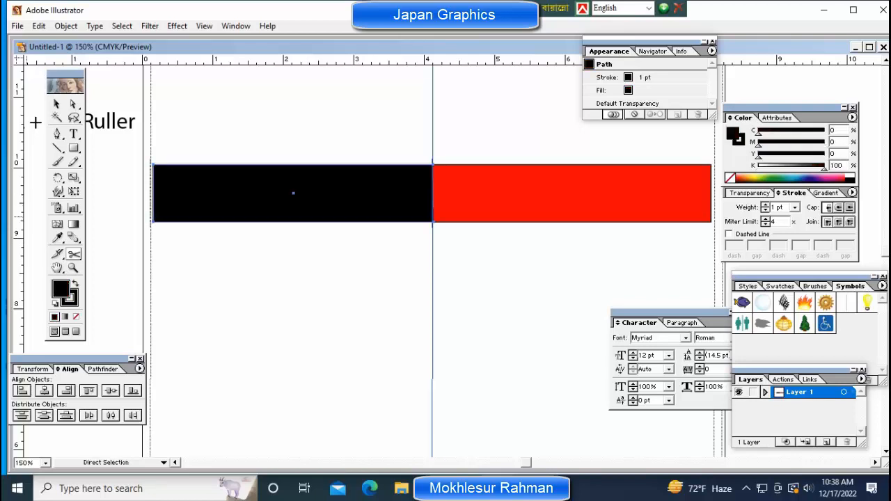
{"action": "left_click_drag", "start_coordinate": [20, 209], "coordinate": [293, 209]}
{"action": "left_click", "coordinate": [522, 204]}
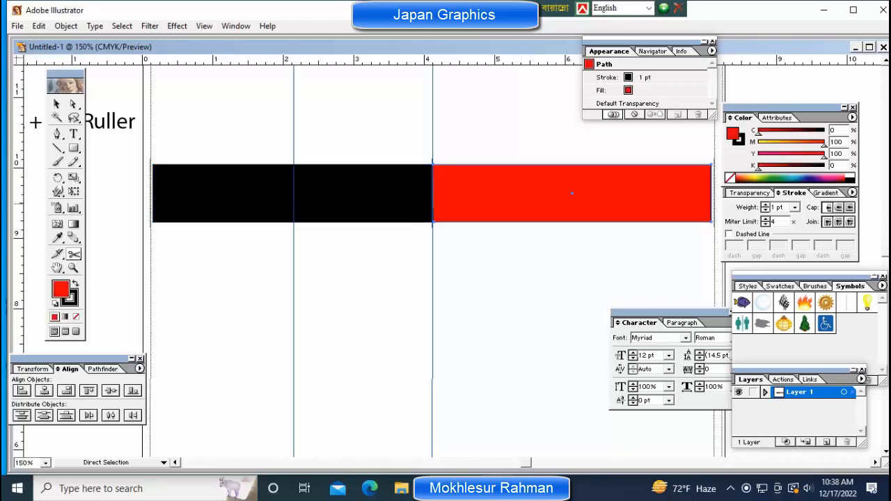
{"action": "left_click_drag", "start_coordinate": [21, 181], "coordinate": [571, 195]}
{"action": "key", "text": "z"}
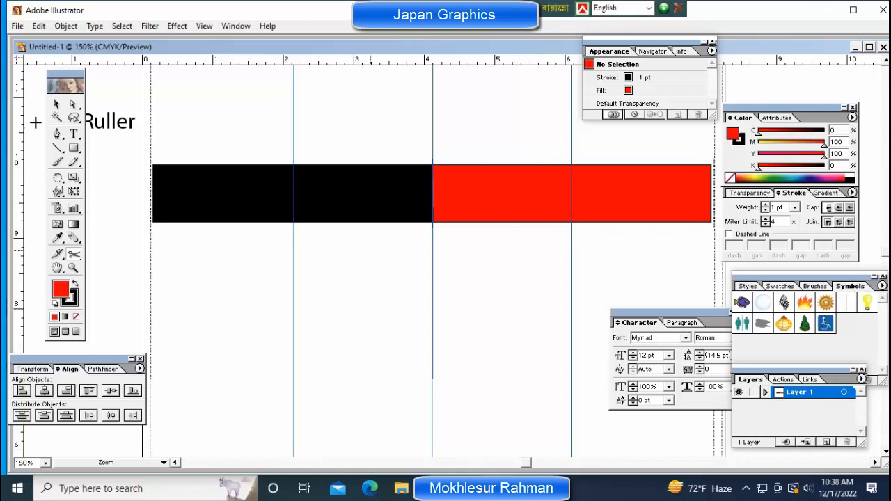
Step: Split the black half in two by cutting its top and bottom edges at its centre guide with the Scissors tool
{"action": "left_click", "coordinate": [346, 220], "text": "ctrl"}
{"action": "left_click", "coordinate": [456, 247], "text": "ctrl"}
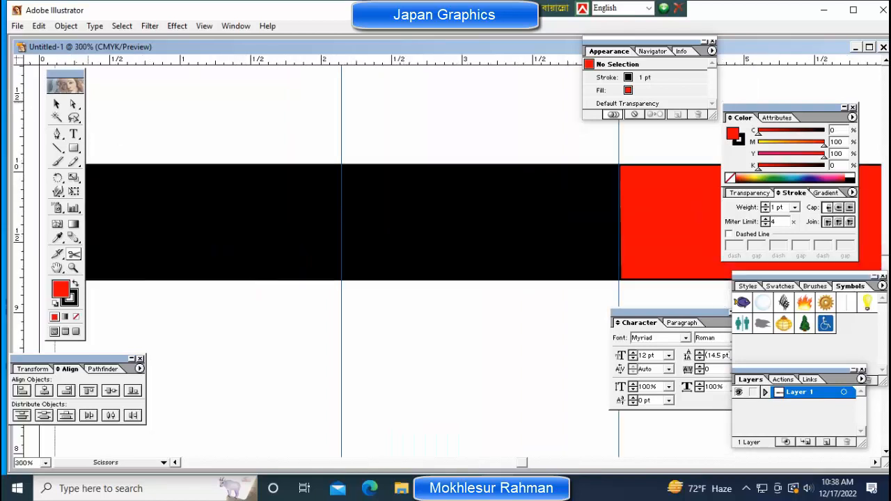
{"action": "key", "text": "a"}
{"action": "left_click_drag", "start_coordinate": [268, 136], "coordinate": [308, 213]}
{"action": "key", "text": "c"}
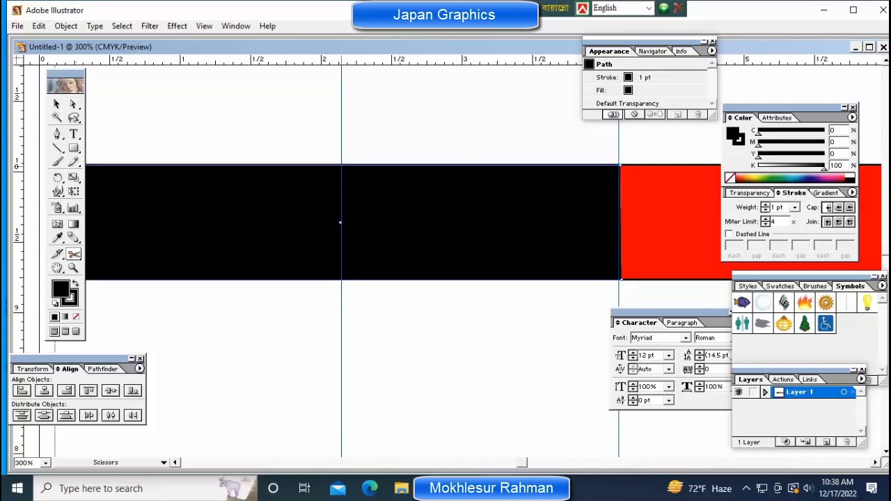
{"action": "key", "text": "Return"}
{"action": "left_click", "coordinate": [341, 165]}
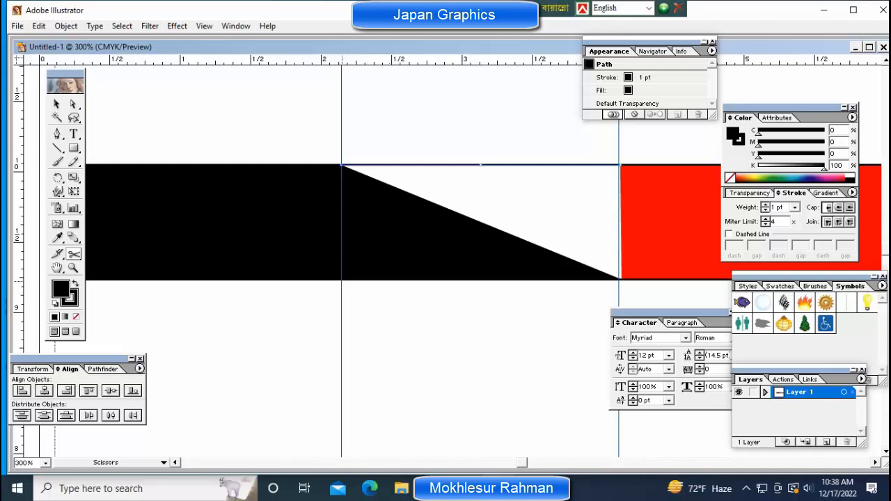
{"action": "left_click", "coordinate": [341, 281]}
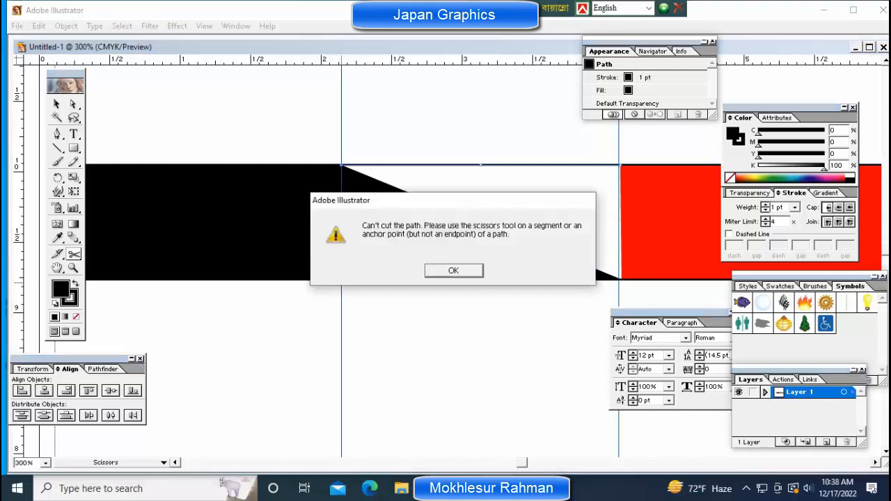
{"action": "key", "text": "Return"}
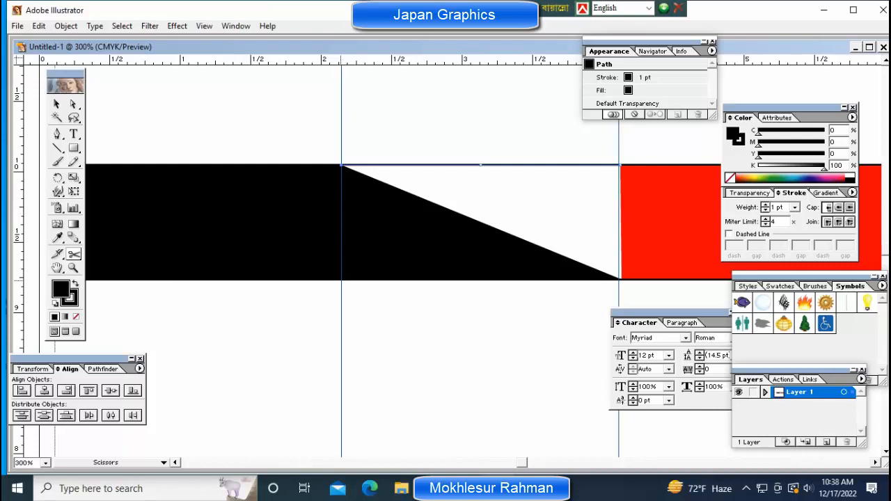
{"action": "left_click", "coordinate": [341, 280]}
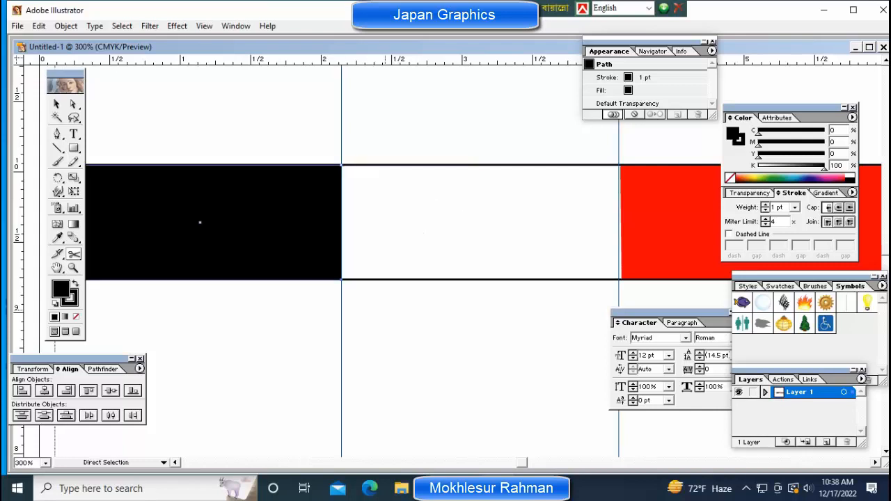
{"action": "left_click", "coordinate": [384, 311], "text": "ctrl"}
Step: Split the red half in two by cutting its top and bottom edges at its centre guide with the Scissors tool
{"action": "key", "text": "ctrl+minus"}
{"action": "key", "text": "ctrl+minus"}
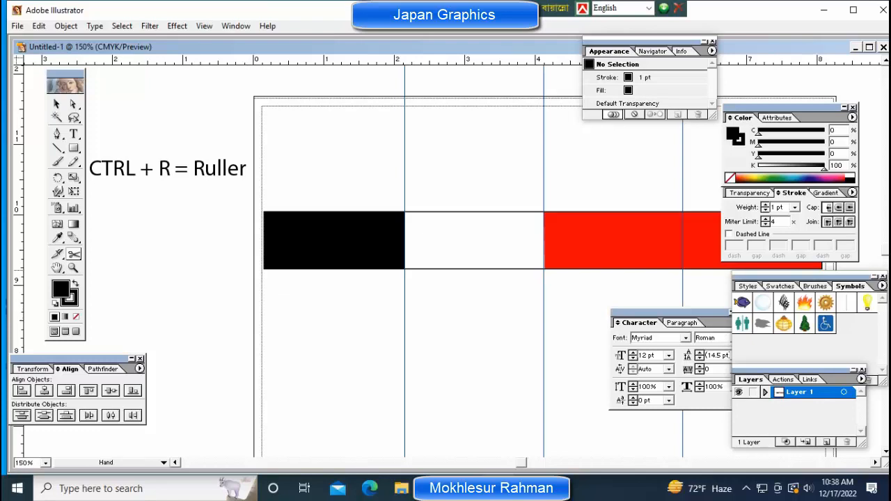
{"action": "left_click_drag", "start_coordinate": [517, 270], "coordinate": [156, 284]}
{"action": "key", "text": "ctrl+plus"}
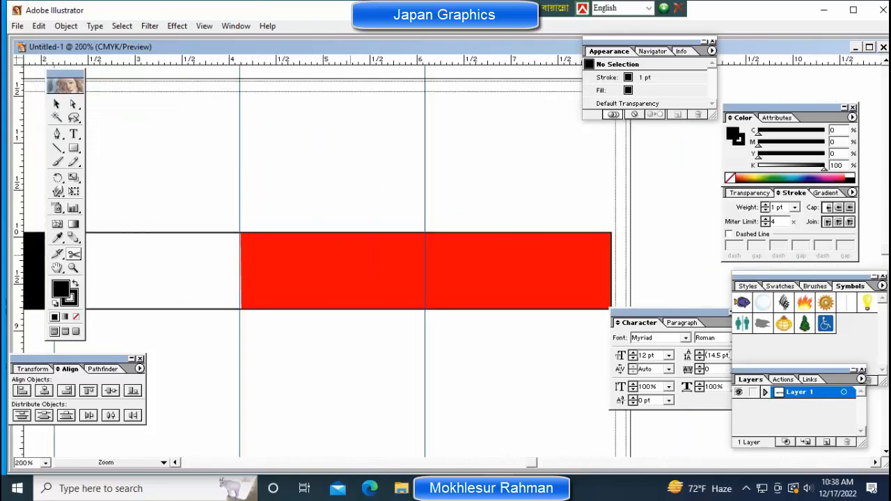
{"action": "key", "text": "ctrl+plus"}
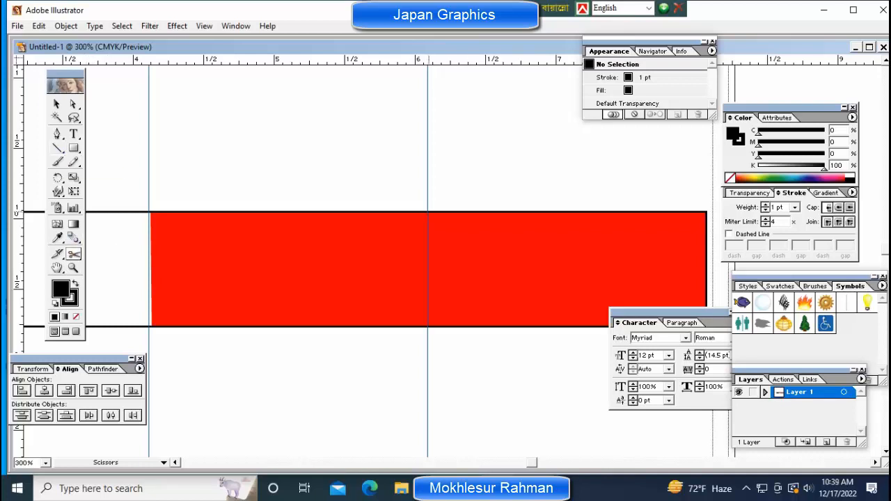
{"action": "left_click", "coordinate": [427, 213]}
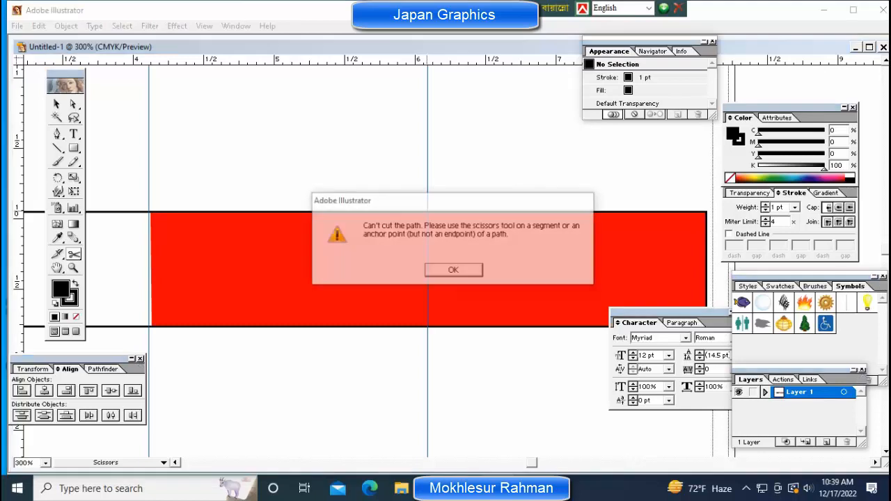
{"action": "key", "text": "Return"}
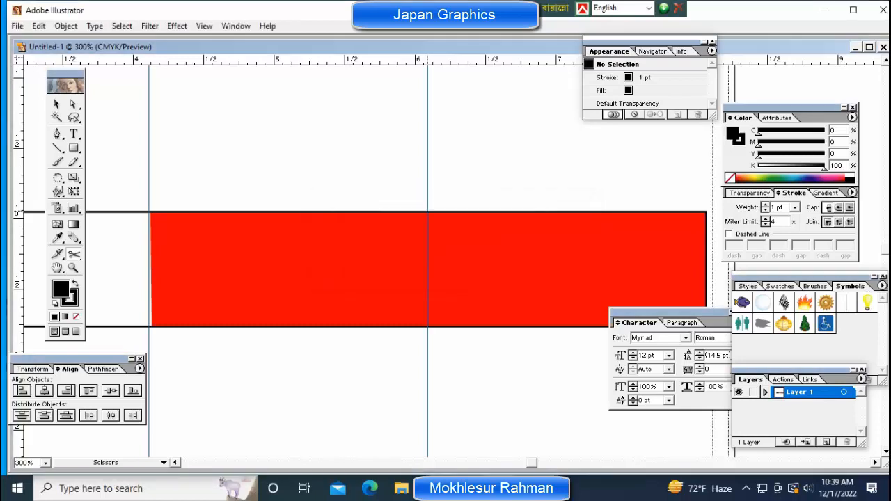
{"action": "left_click", "coordinate": [427, 212]}
{"action": "key", "text": "Return"}
{"action": "left_click", "coordinate": [427, 212]}
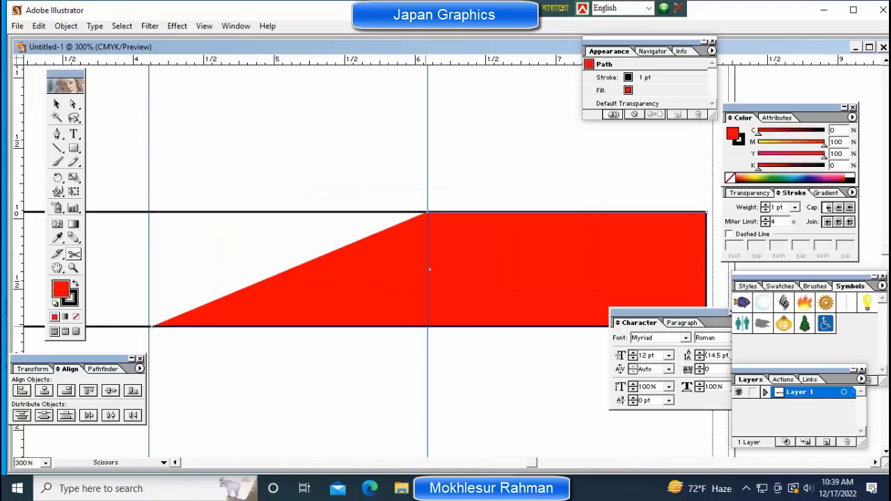
{"action": "left_click", "coordinate": [427, 327]}
{"action": "left_click", "coordinate": [454, 268]}
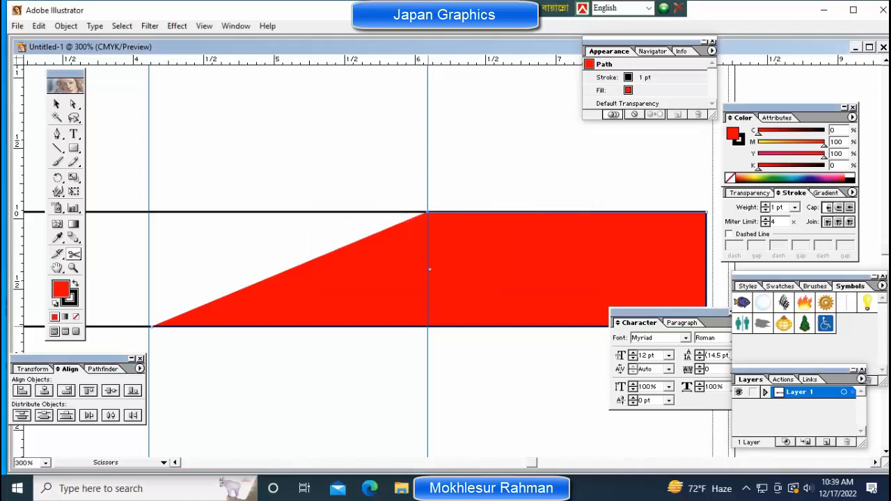
{"action": "left_click", "coordinate": [426, 326]}
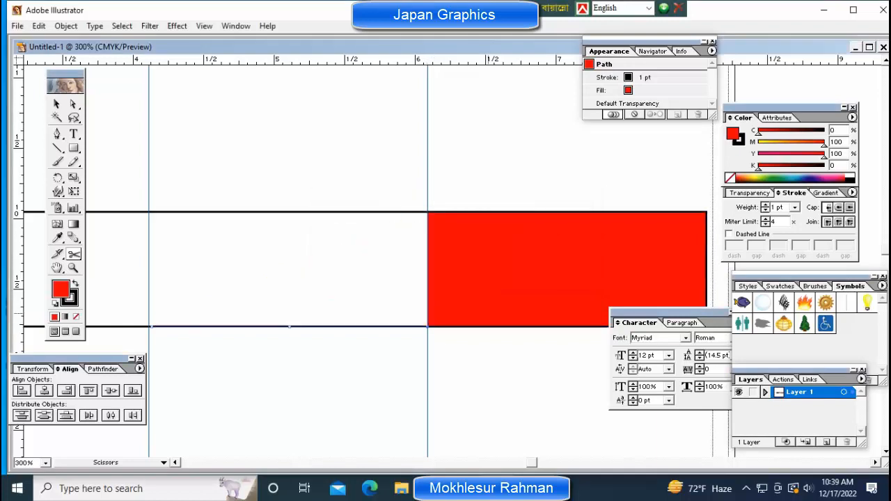
Step: Duplicate the "CTRL + R = Ruller" label above the page and change the copy's text to "CTRL + Z = Undo"
{"action": "key", "text": "ctrl+1"}
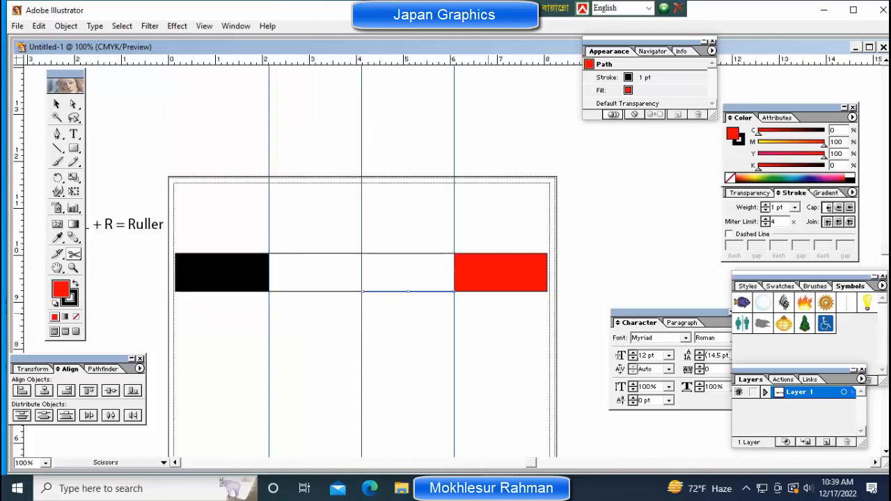
{"action": "left_click_drag", "start_coordinate": [128, 224], "coordinate": [224, 146]}
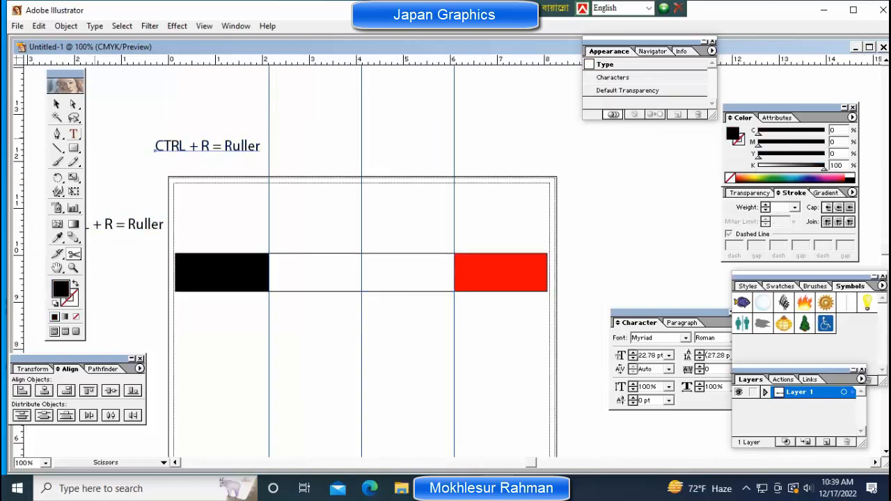
{"action": "key", "text": "t"}
{"action": "double_click", "coordinate": [205, 146]}
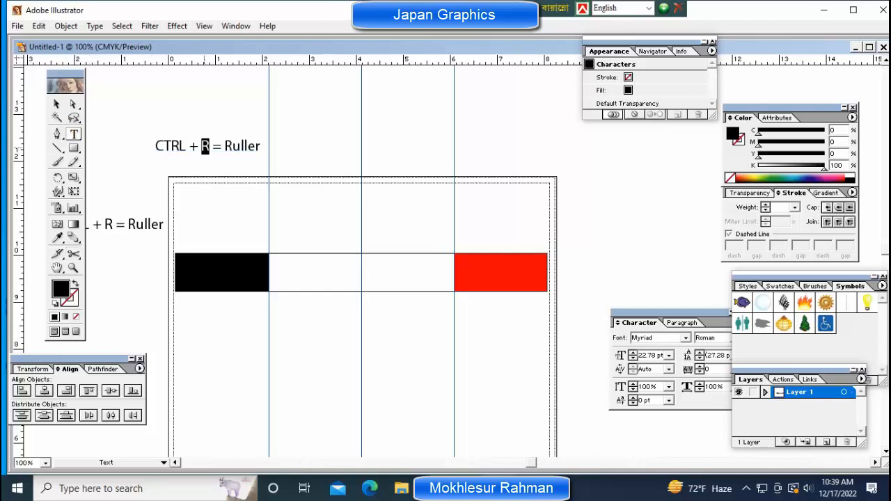
{"action": "type", "text": "z"}
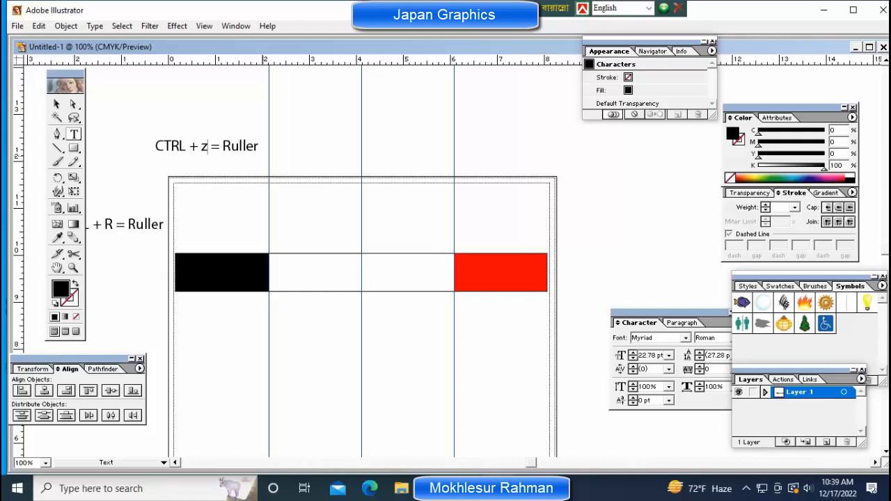
{"action": "key", "text": "BackSpace"}
{"action": "type", "text": "Z"}
{"action": "key", "text": "shift+Left"}
{"action": "key", "text": "shift+Left"}
{"action": "key", "text": "shift+Left"}
{"action": "key", "text": "shift+Left"}
{"action": "key", "text": "shift+Left"}
{"action": "key", "text": "shift+Left"}
{"action": "type", "text": "Undo"}
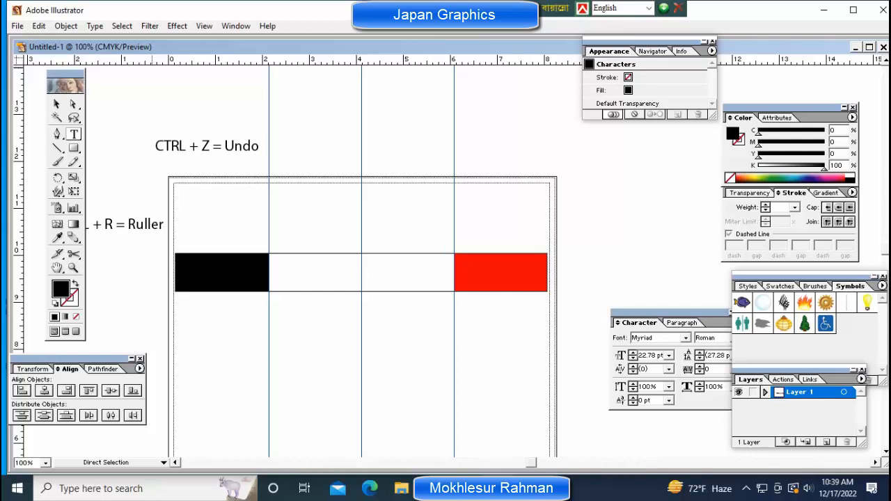
Step: Undo the last typing in the duplicated label and deselect the text
{"action": "left_click", "coordinate": [38, 26]}
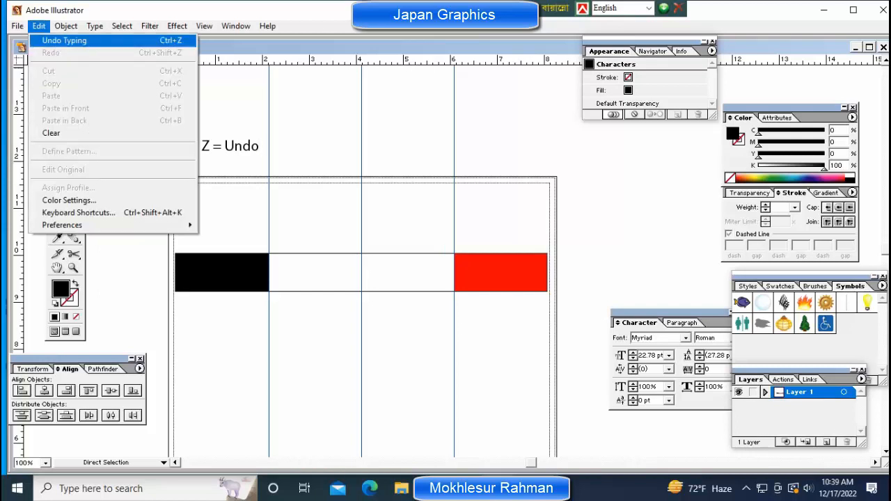
{"action": "left_click", "coordinate": [64, 41]}
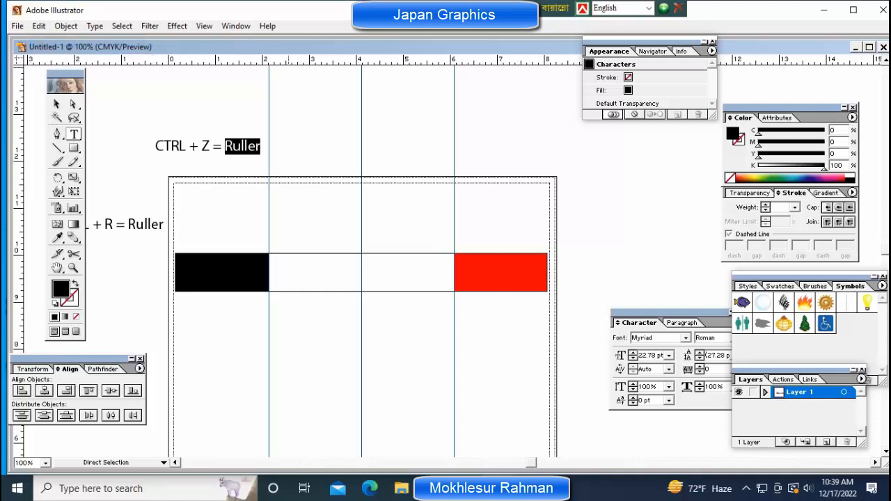
{"action": "key", "text": "ctrl+shift+a"}
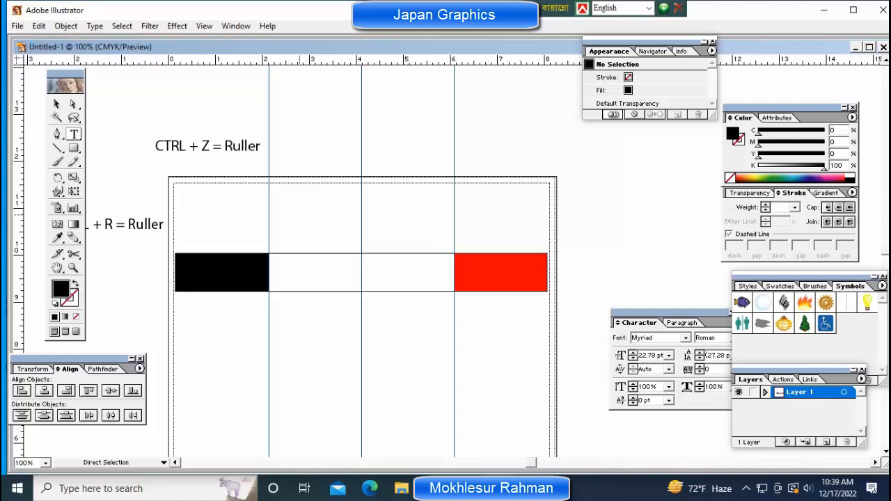
Step: Undo the label copy and the Scissors cuts through the black and red halves, then clear the selection
{"action": "key", "text": "ctrl+z"}
{"action": "key", "text": "ctrl+z"}
{"action": "key", "text": "ctrl+z"}
{"action": "key", "text": "ctrl+z"}
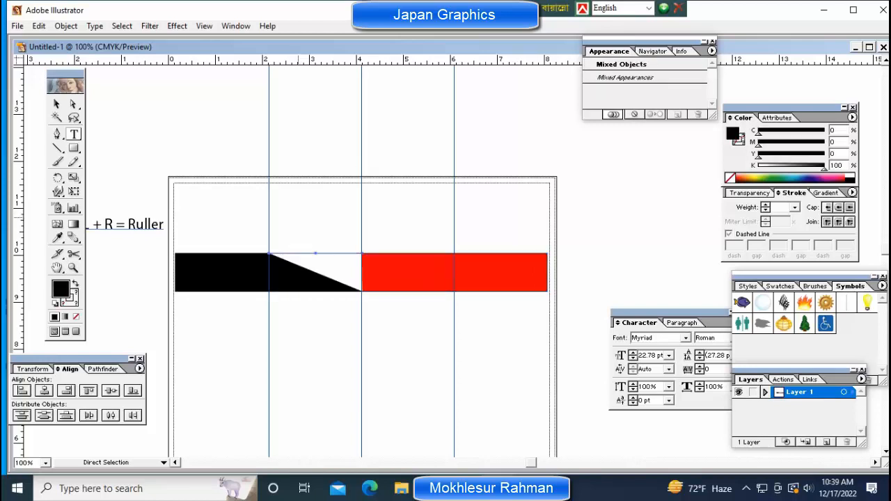
{"action": "key", "text": "ctrl+z"}
{"action": "key", "text": "ctrl+shift+a"}
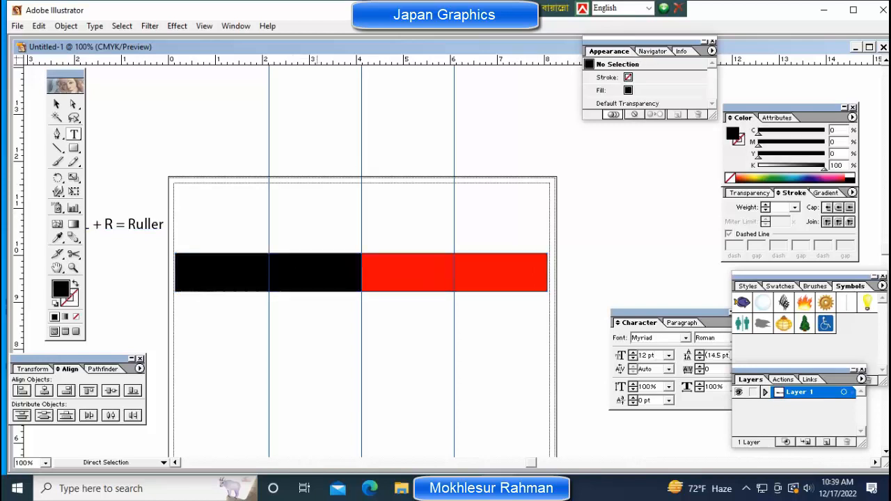
Step: Cut only the black half's top edge at its centre guide and centre line with the Scissors tool
{"action": "left_click", "coordinate": [351, 264], "text": "ctrl"}
{"action": "key", "text": "ctrl+equal"}
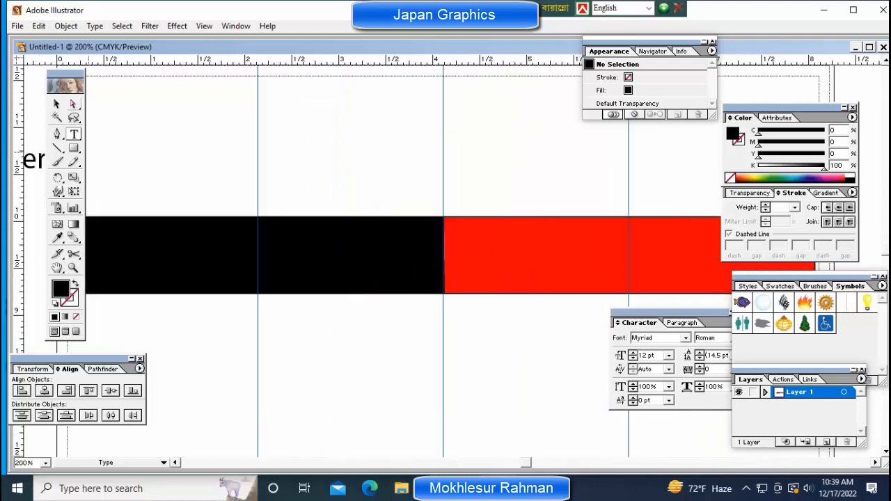
{"action": "left_click", "coordinate": [73, 103]}
{"action": "left_click_drag", "start_coordinate": [307, 165], "coordinate": [282, 259]}
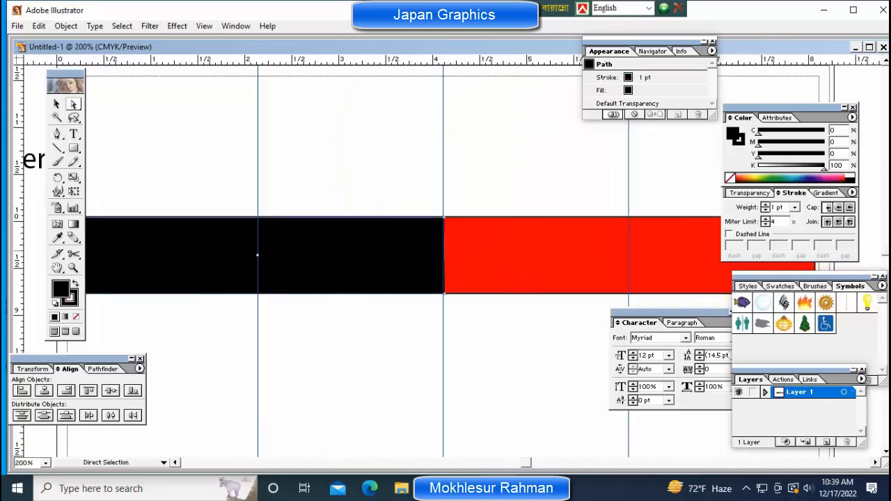
{"action": "key", "text": "c"}
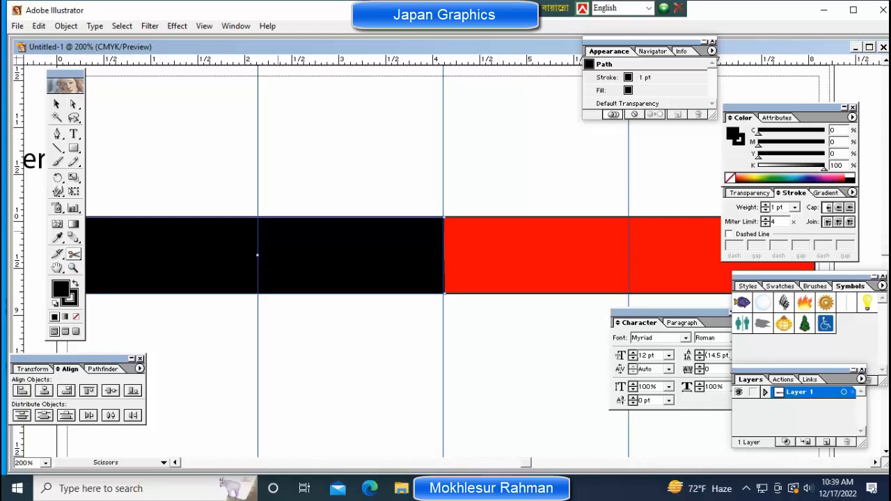
{"action": "left_click", "coordinate": [443, 292]}
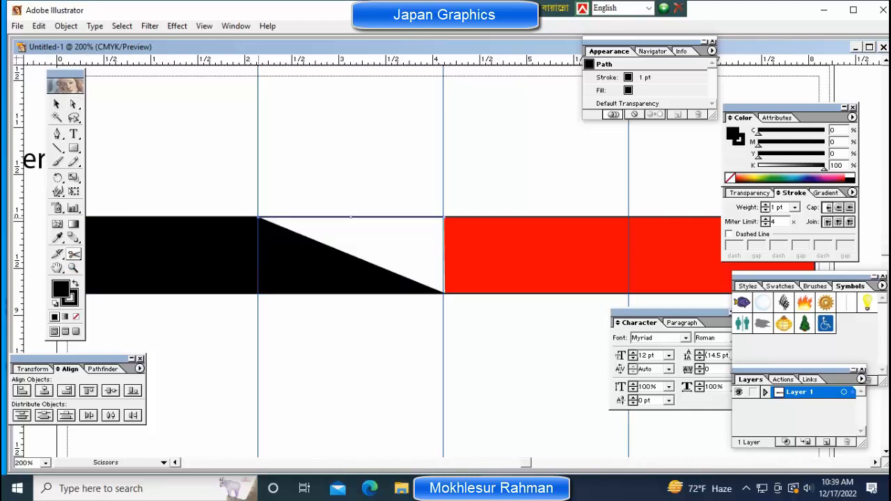
{"action": "key", "text": "ctrl+shift+a"}
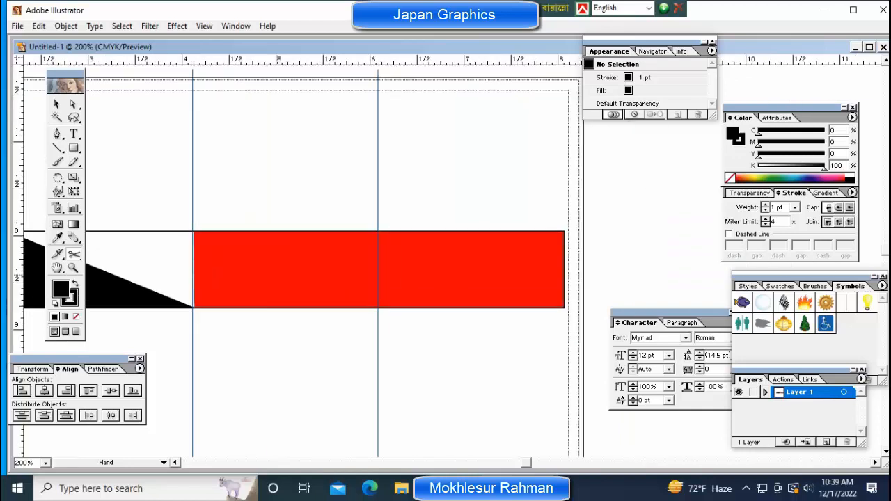
Step: Cut only the red half's top edge at its centre guide with the Scissors tool and deselect it
{"action": "scroll", "coordinate": [404, 264], "scroll_direction": "right", "scroll_amount": 5}
{"action": "left_click", "coordinate": [363, 268], "text": "ctrl"}
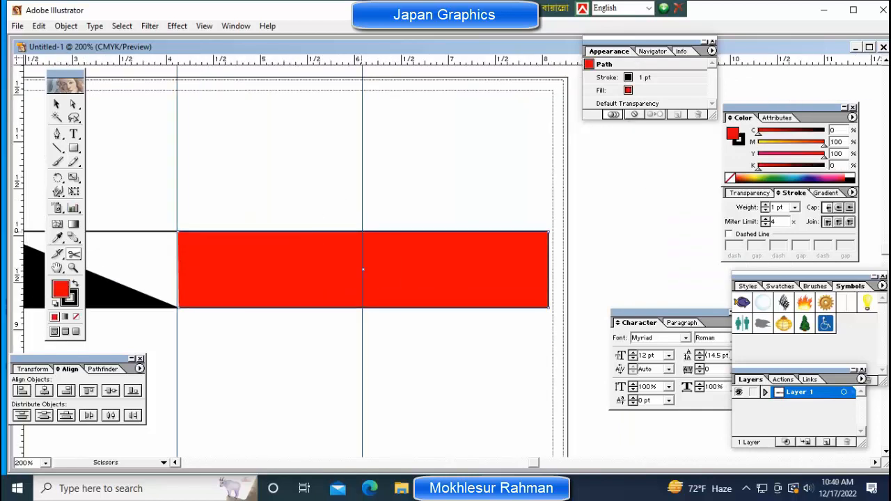
{"action": "key", "text": "Delete"}
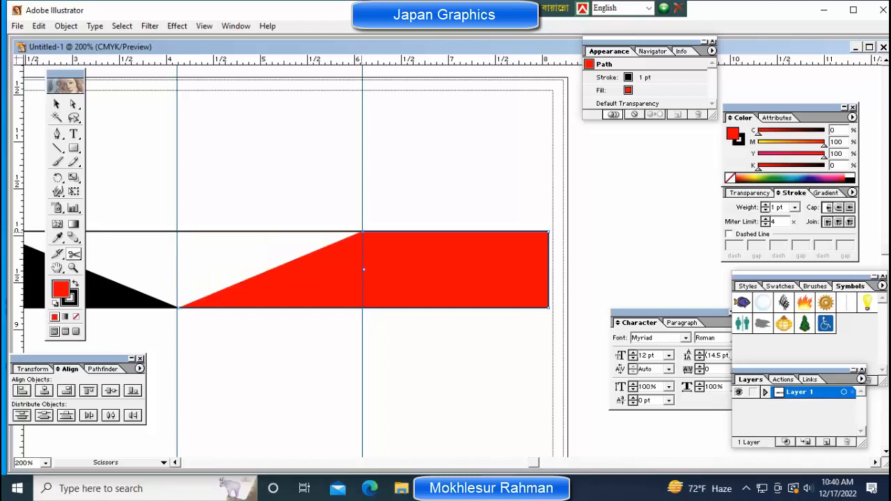
{"action": "key", "text": "ctrl+shift+a"}
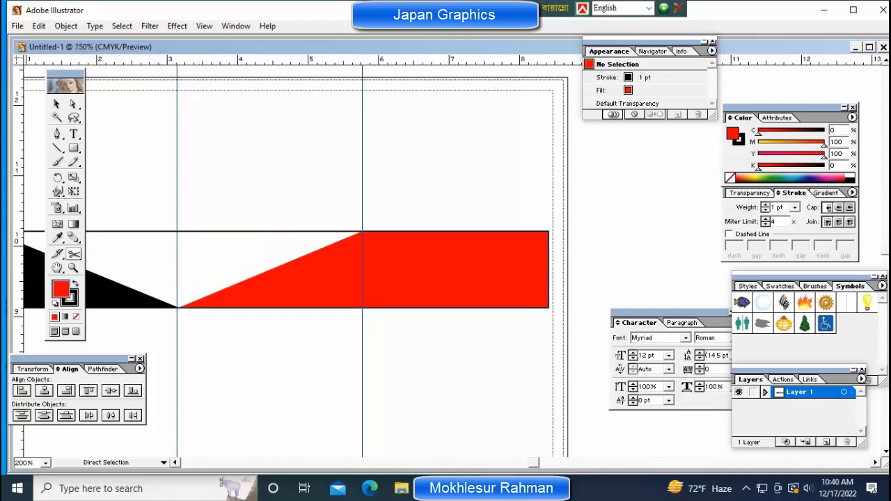
{"action": "key", "text": "ctrl+minus"}
{"action": "key", "text": "ctrl+minus"}
{"action": "key", "text": "ctrl+minus"}
{"action": "key", "text": "ctrl+minus"}
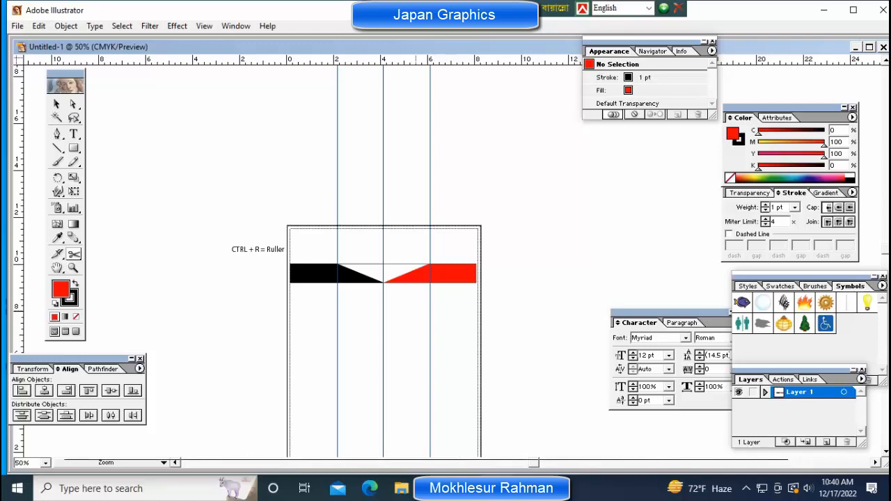
{"action": "key", "text": "ctrl+plus"}
{"action": "key", "text": "ctrl+plus"}
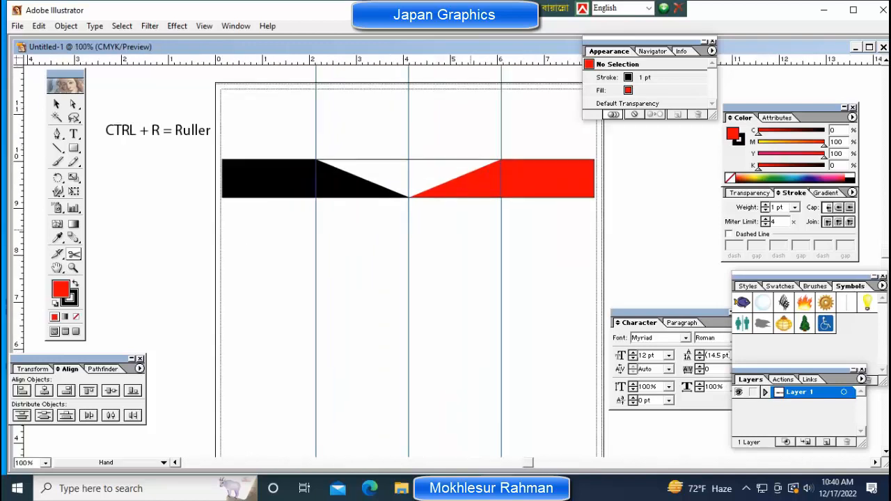
{"action": "scroll", "coordinate": [390, 271], "scroll_direction": "right", "scroll_amount": 1}
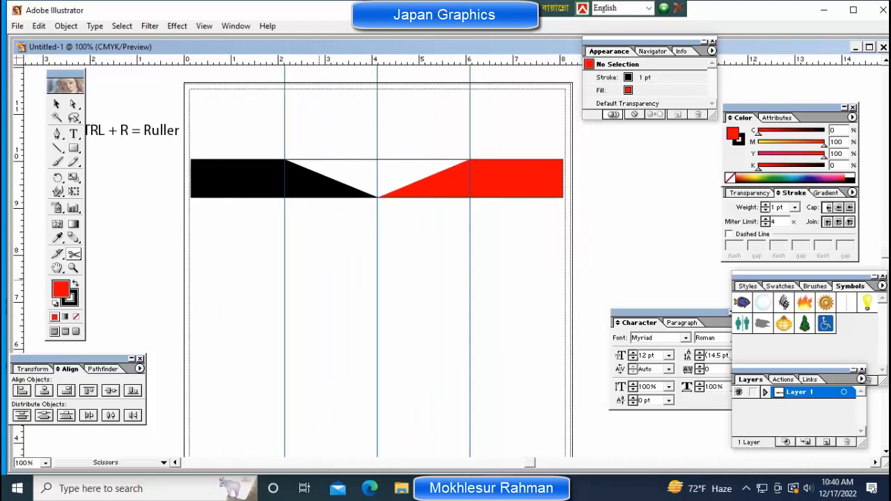
Step: Unlock the guides and delete all three vertical guides crossing the bar
{"action": "left_click", "coordinate": [56, 103]}
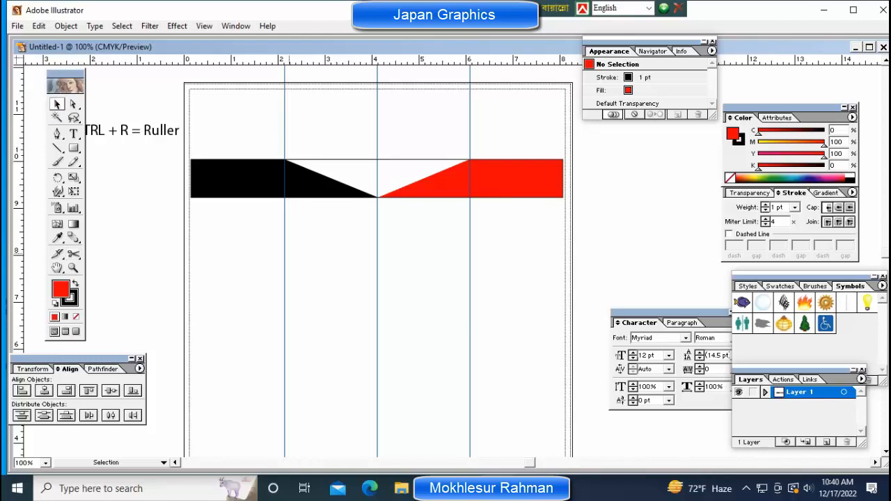
{"action": "right_click", "coordinate": [291, 255]}
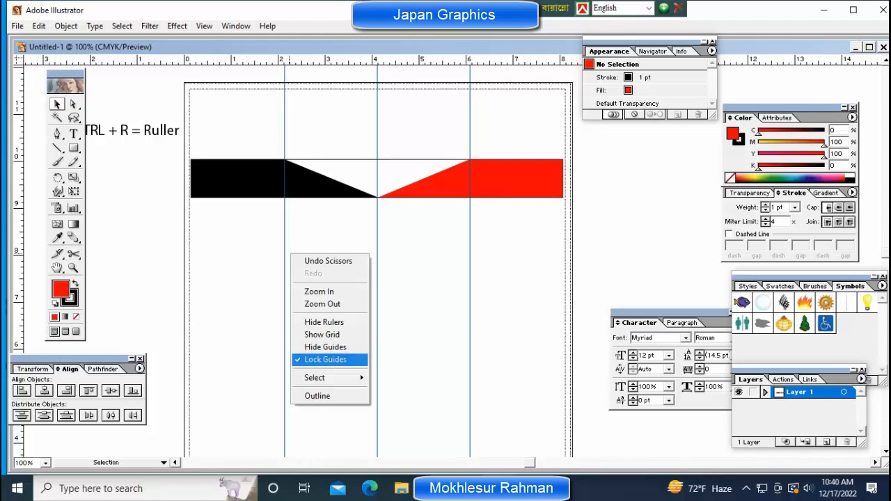
{"action": "left_click", "coordinate": [325, 359]}
{"action": "left_click_drag", "start_coordinate": [139, 265], "coordinate": [516, 361]}
{"action": "key", "text": "Delete"}
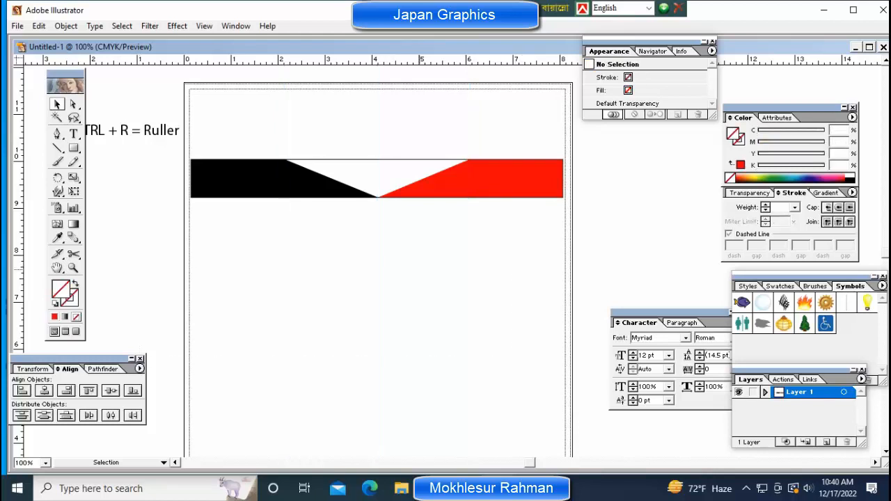
Step: Group all the black, white and red pieces of the bar, and clear the selection
{"action": "left_click_drag", "start_coordinate": [240, 137], "coordinate": [387, 252]}
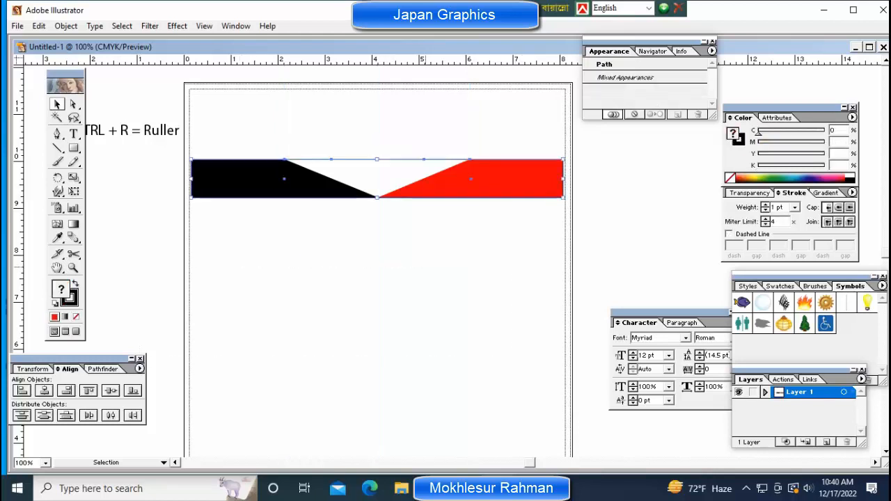
{"action": "key", "text": "ctrl+shift+a"}
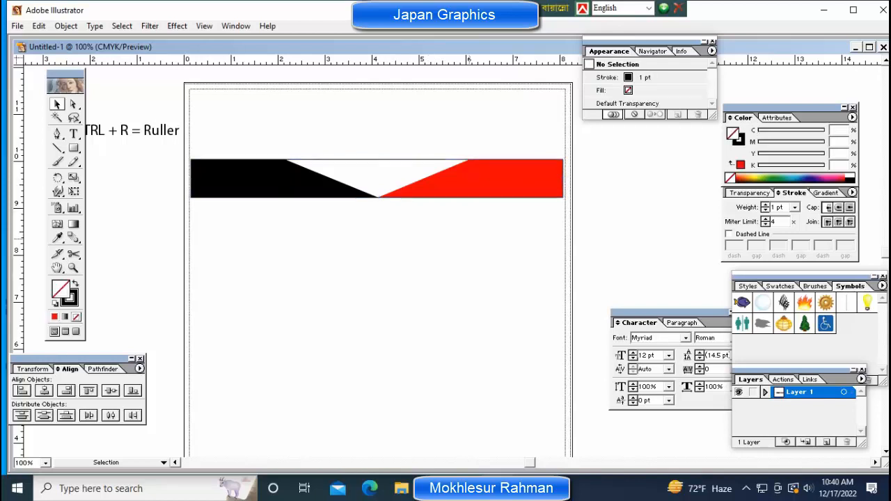
{"action": "left_click_drag", "start_coordinate": [242, 125], "coordinate": [442, 262]}
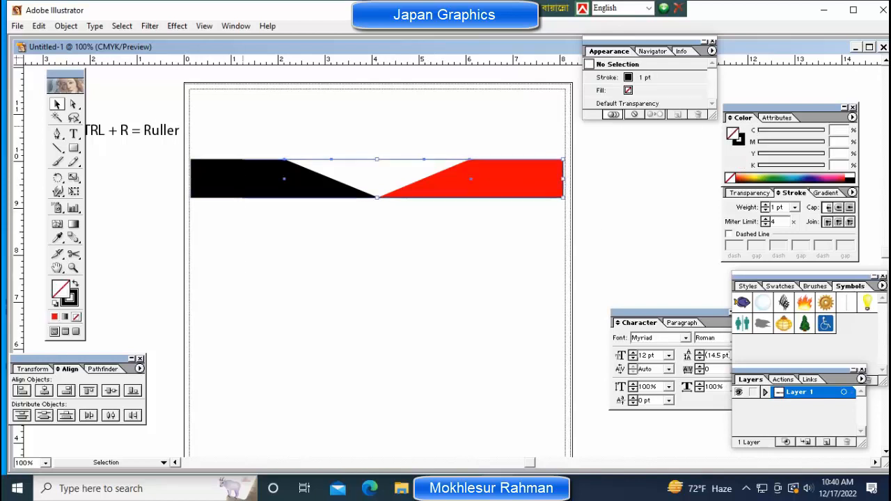
{"action": "right_click", "coordinate": [452, 184]}
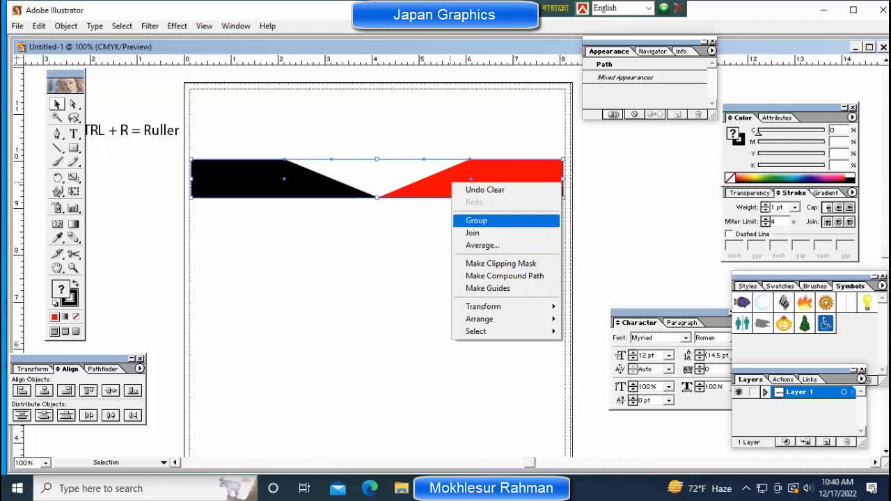
{"action": "left_click", "coordinate": [476, 220]}
{"action": "key", "text": "ctrl+shift+a"}
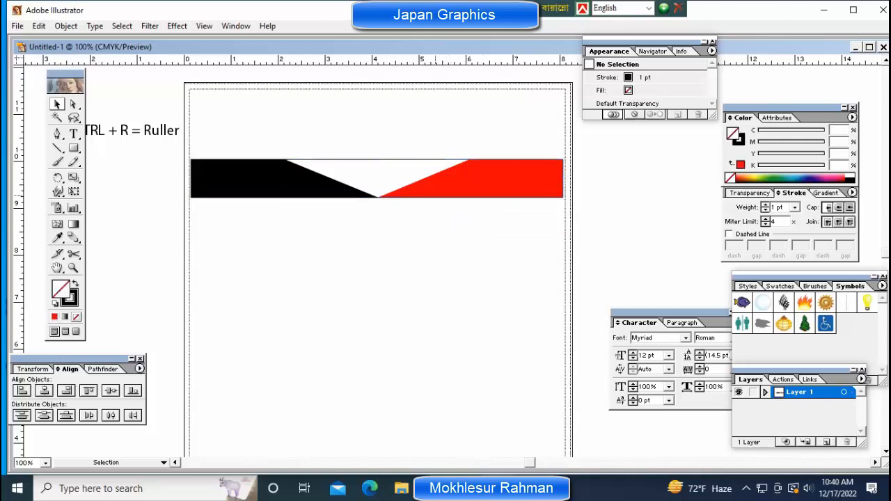
Step: Copy the grouped bar to the clipboard and deselect it
{"action": "key", "text": "z"}
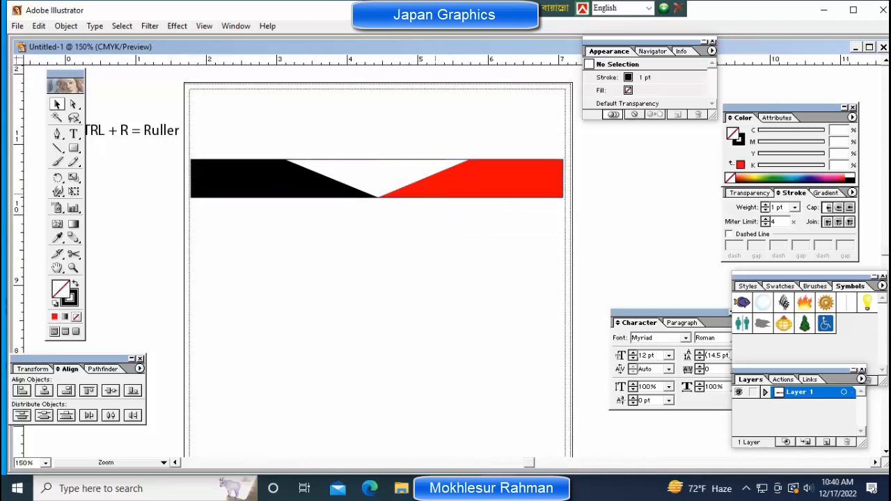
{"action": "key", "text": "ctrl+plus"}
{"action": "left_click_drag", "start_coordinate": [234, 162], "coordinate": [327, 319]}
{"action": "left_click", "coordinate": [66, 25]}
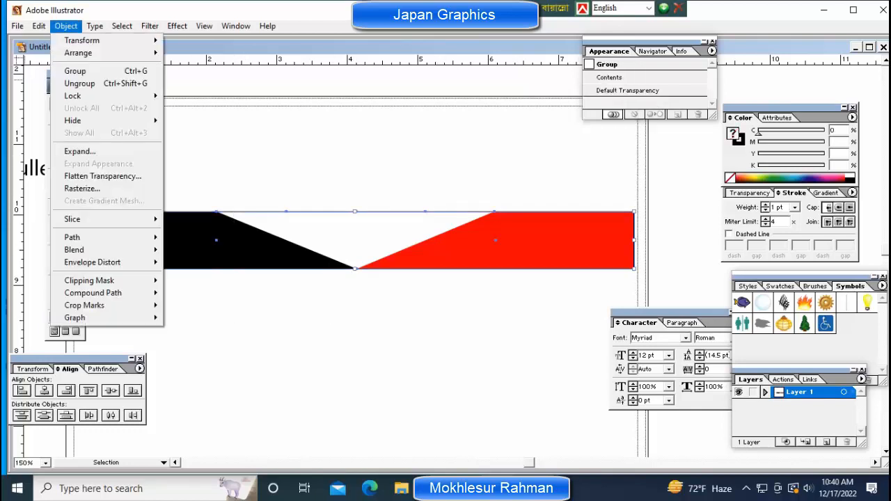
{"action": "mouse_move", "coordinate": [39, 25]}
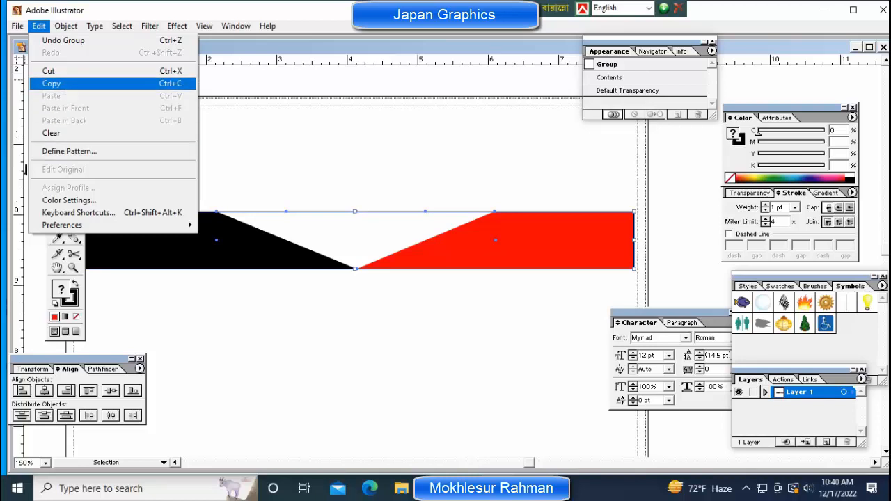
{"action": "left_click", "coordinate": [52, 84]}
{"action": "left_click", "coordinate": [278, 329]}
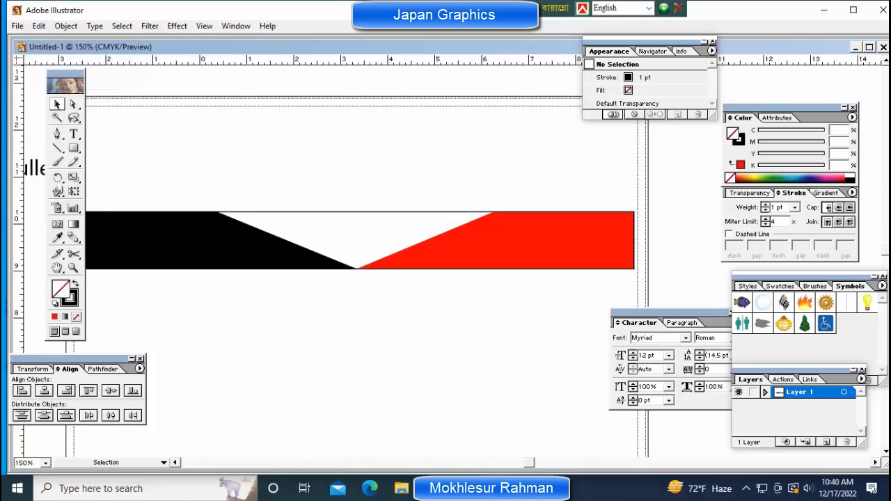
Step: Paste the copied bar and place it a short distance below the original on the page
{"action": "key", "text": "ctrl+minus"}
{"action": "key", "text": "ctrl+minus"}
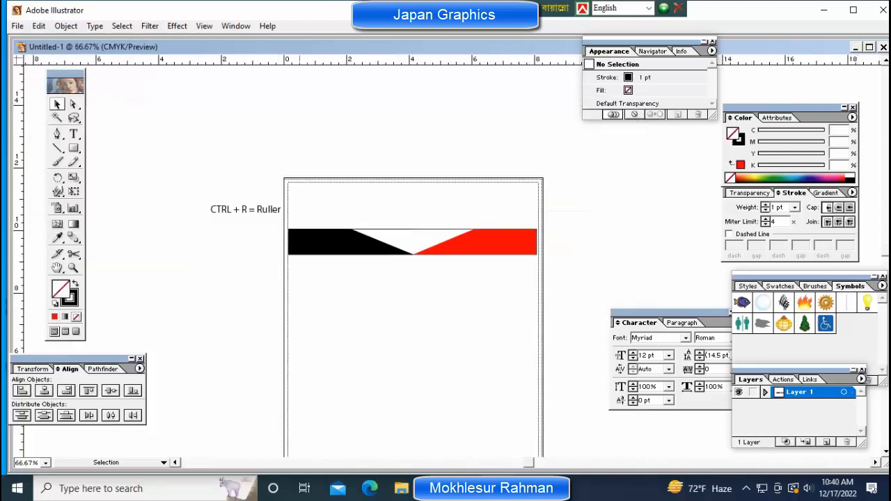
{"action": "left_click", "coordinate": [39, 25]}
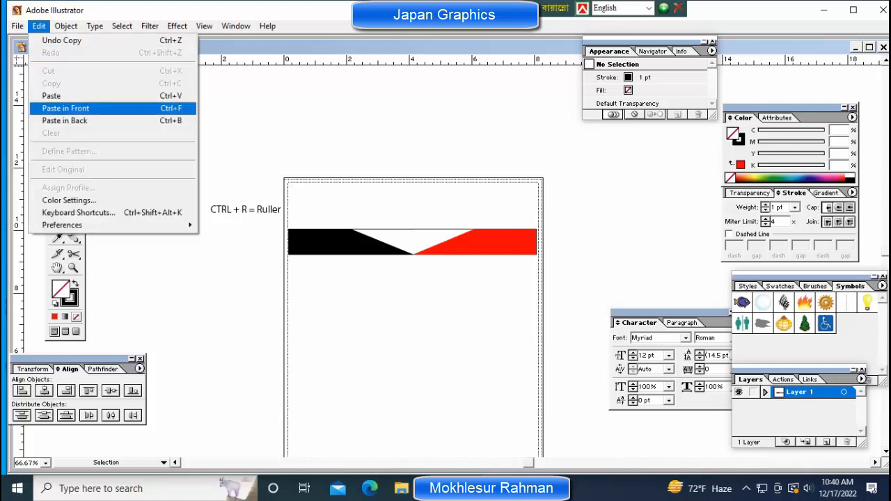
{"action": "left_click", "coordinate": [52, 95]}
{"action": "left_click_drag", "start_coordinate": [445, 256], "coordinate": [416, 309]}
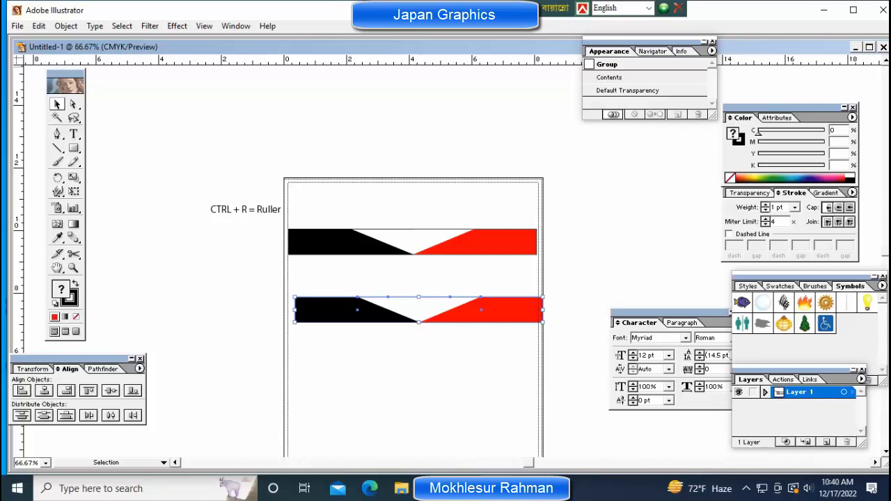
Step: Reflect the pasted bar across the horizontal axis after previewing the vertical option, and deselect it
{"action": "left_click", "coordinate": [66, 26]}
{"action": "mouse_move", "coordinate": [111, 40]}
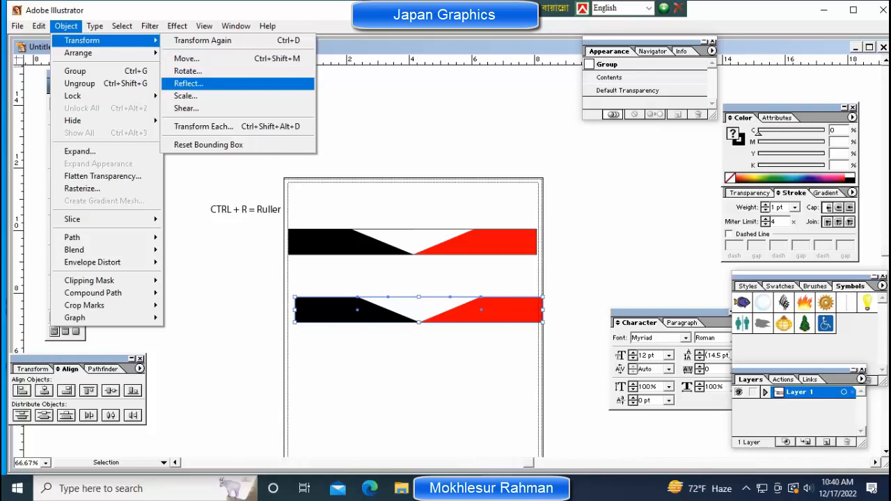
{"action": "left_click", "coordinate": [188, 83]}
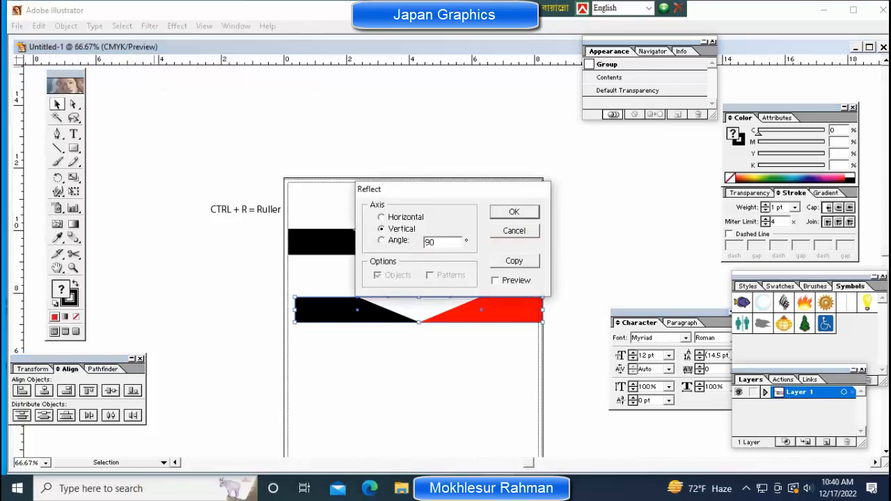
{"action": "left_click", "coordinate": [495, 280]}
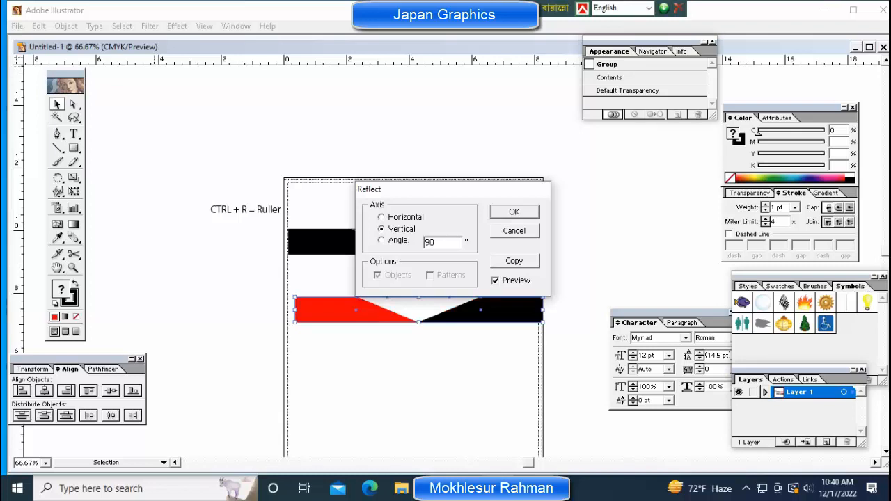
{"action": "left_click", "coordinate": [495, 281]}
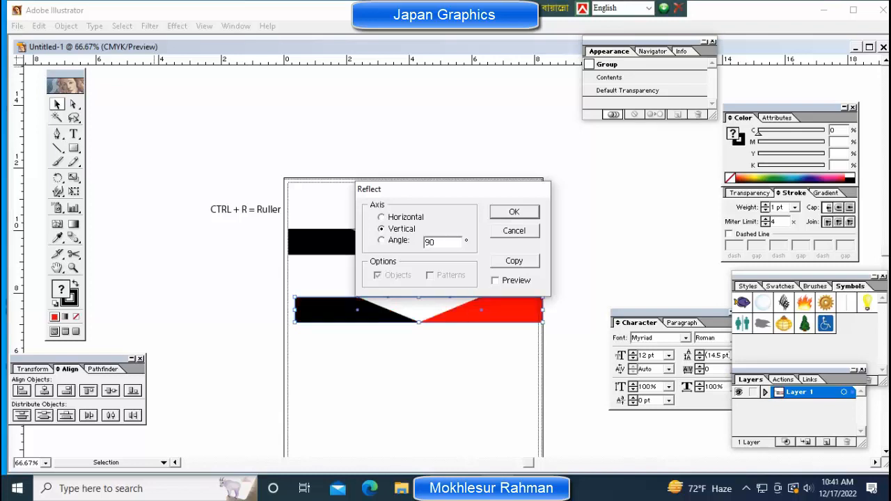
{"action": "left_click", "coordinate": [382, 217]}
{"action": "left_click", "coordinate": [495, 281]}
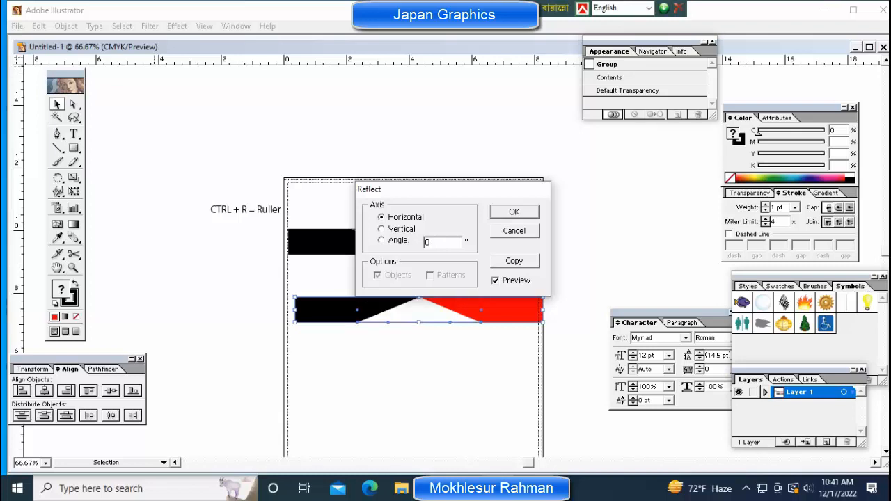
{"action": "left_click", "coordinate": [513, 212]}
{"action": "left_click", "coordinate": [446, 288]}
Step: Move the flipped bar up close beneath the original, roughly lining up their ends
{"action": "key", "text": "ctrl+space"}
{"action": "left_click", "coordinate": [447, 296], "text": "ctrl"}
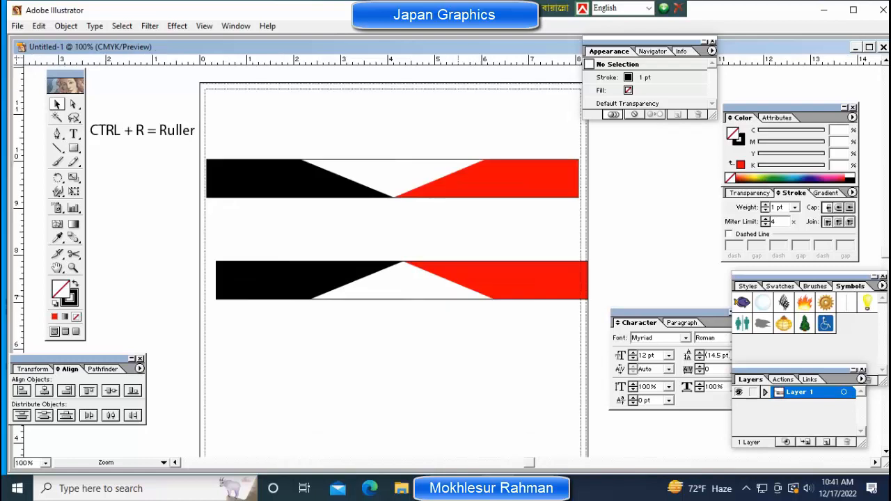
{"action": "left_click_drag", "start_coordinate": [341, 280], "coordinate": [329, 227]}
Step: Nudge the flipped bar up and to the right to align its centre point under the original's, and deselect it
{"action": "left_click", "coordinate": [417, 193], "text": "ctrl"}
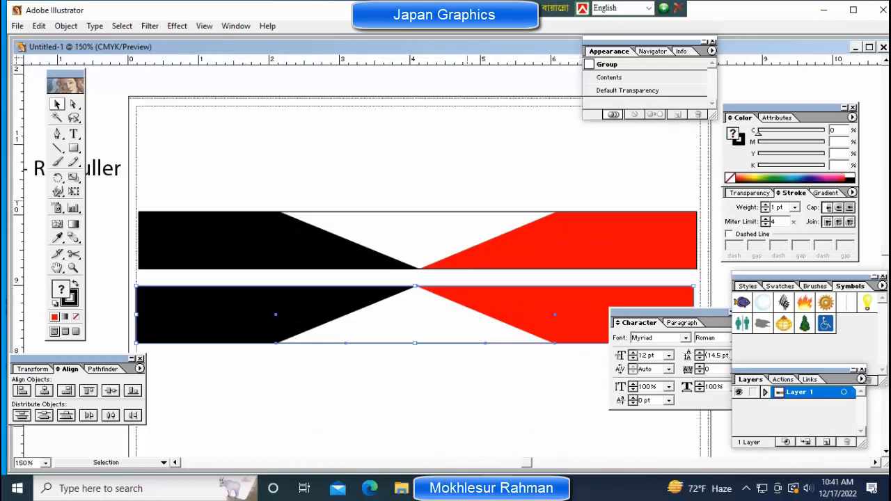
{"action": "key", "text": "Up"}
{"action": "key", "text": "Up"}
{"action": "key", "text": "Up"}
{"action": "key", "text": "Up"}
{"action": "key", "text": "Up"}
{"action": "key", "text": "Up"}
{"action": "key", "text": "Up"}
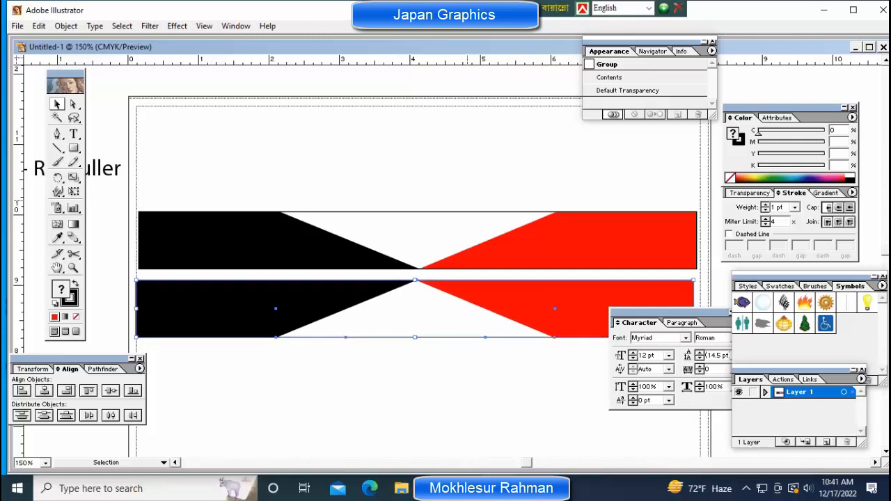
{"action": "key", "text": "Right"}
{"action": "key", "text": "Right"}
{"action": "key", "text": "Right"}
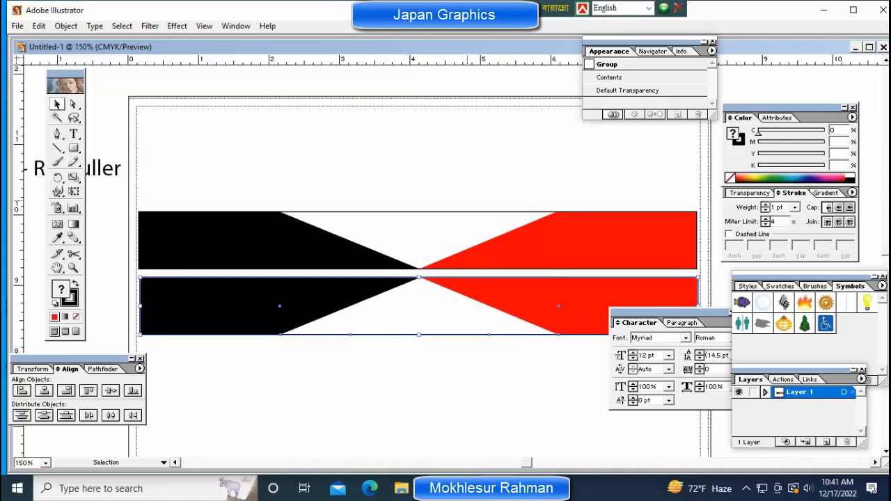
{"action": "left_click", "coordinate": [451, 160]}
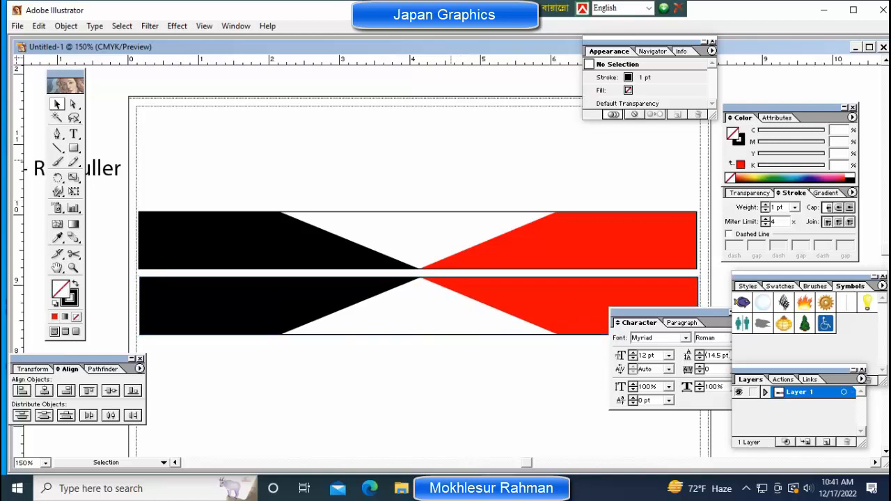
Step: Nudge the flipped bar slightly further up to narrow the gap, keeping its centre point aligned with the original's
{"action": "key", "text": "ctrl+minus"}
{"action": "key", "text": "ctrl+minus"}
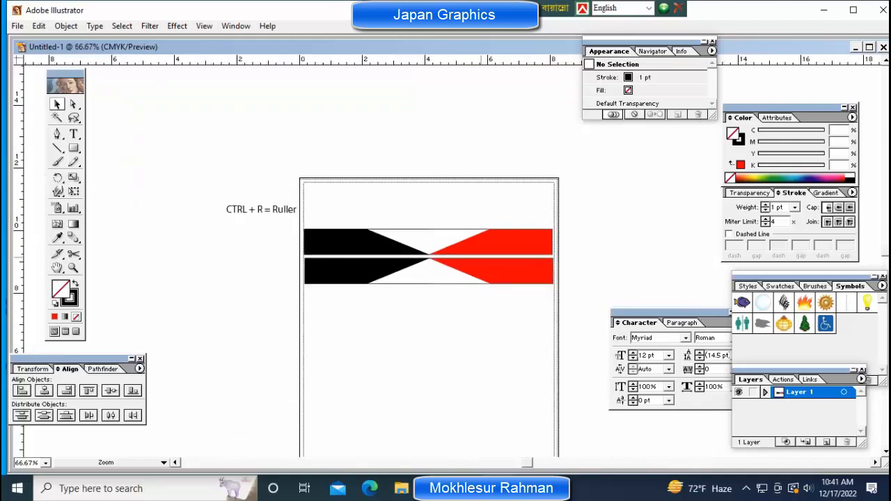
{"action": "key", "text": "ctrl+plus"}
{"action": "key", "text": "ctrl+plus"}
{"action": "key", "text": "ctrl+plus"}
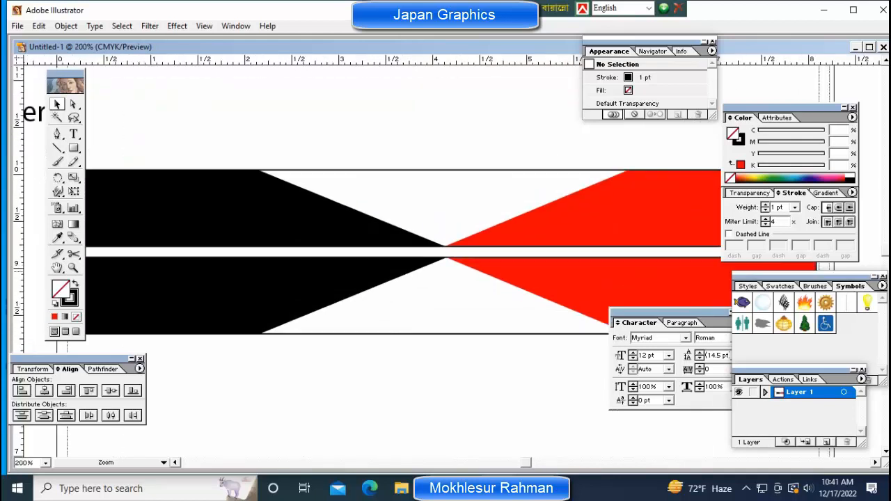
{"action": "key", "text": "ctrl+plus"}
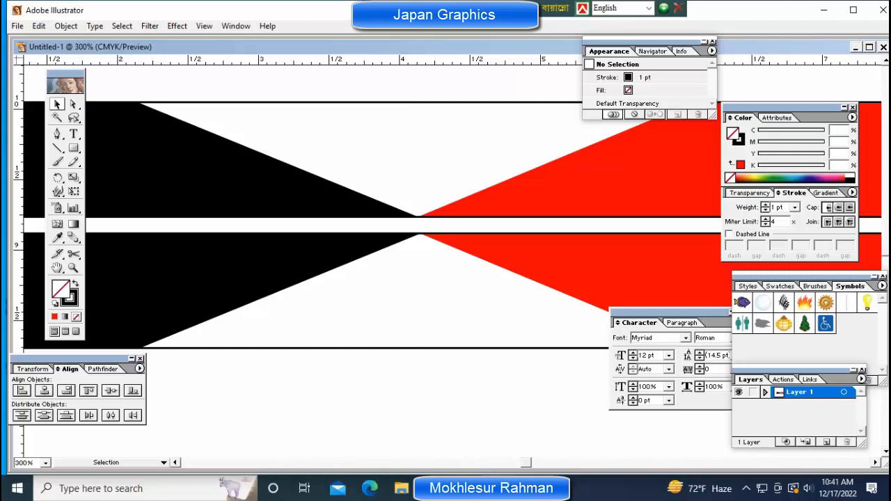
{"action": "left_click_drag", "start_coordinate": [465, 385], "coordinate": [434, 346]}
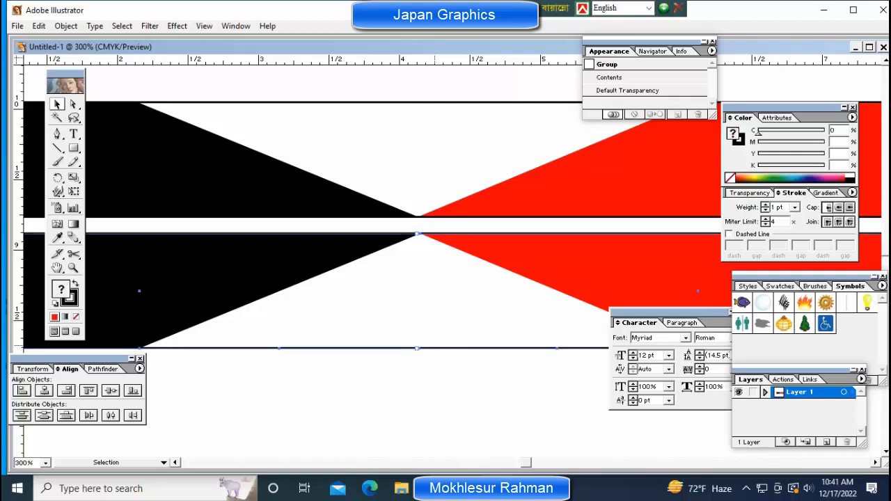
{"action": "key", "text": "Up"}
{"action": "key", "text": "Up"}
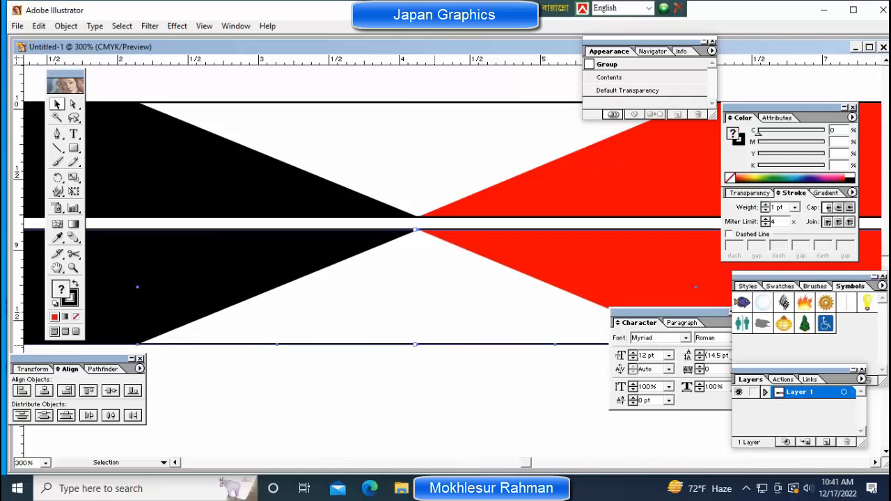
{"action": "key", "text": "Up"}
{"action": "key", "text": "Down"}
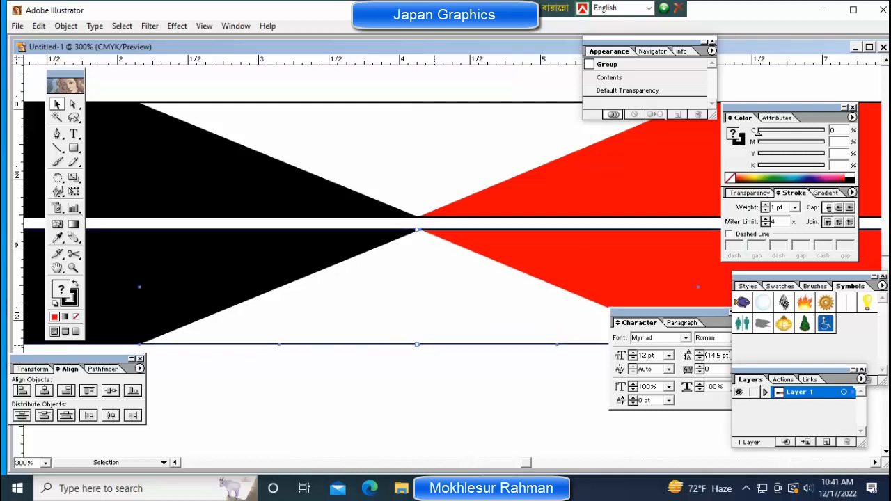
Step: Examine the gap and alignment between the two bars at several zoom levels
{"action": "key", "text": "ctrl+minus"}
{"action": "key", "text": "ctrl+minus"}
{"action": "key", "text": "ctrl+minus"}
{"action": "key", "text": "ctrl+minus"}
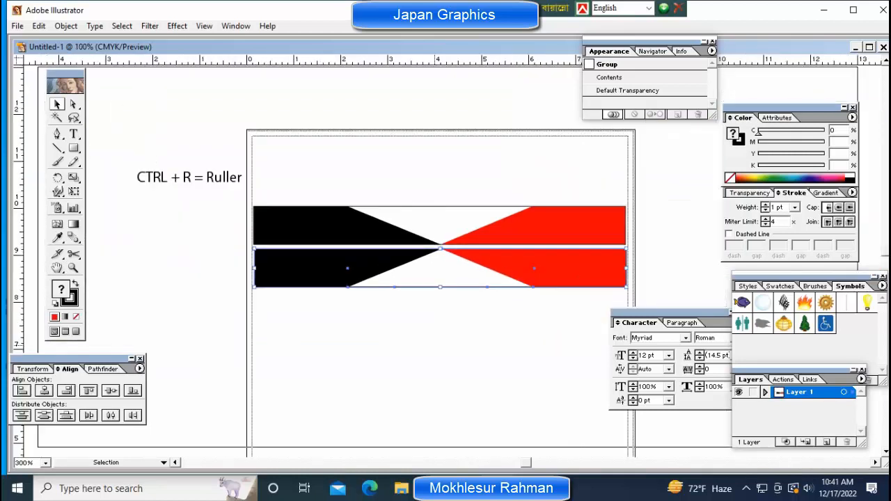
{"action": "key", "text": "ctrl+plus"}
{"action": "key", "text": "ctrl+plus"}
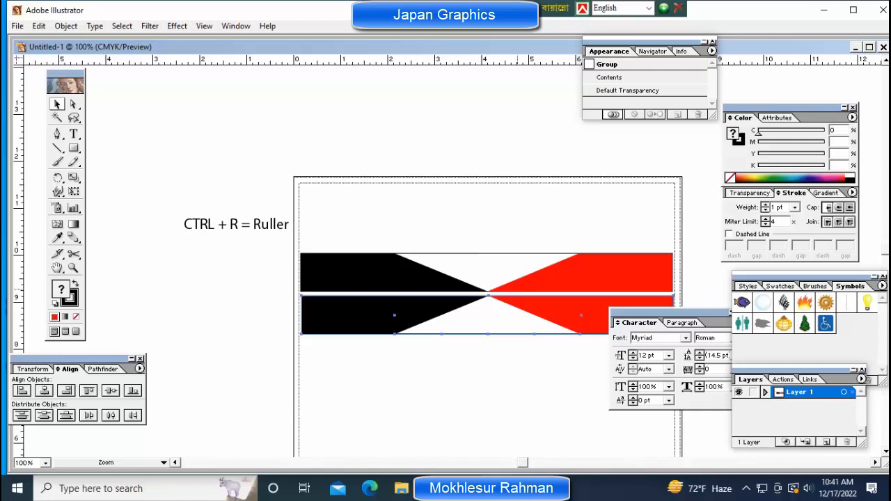
{"action": "key", "text": "ctrl+plus"}
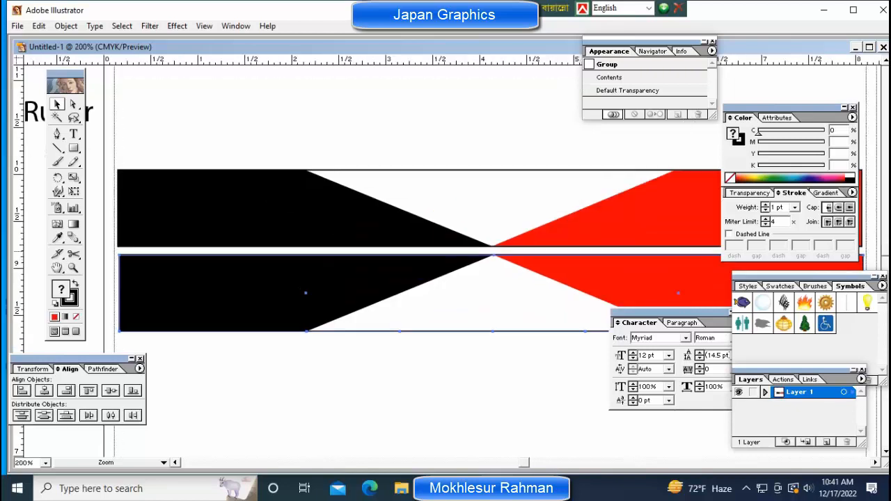
{"action": "key", "text": "ctrl+minus"}
{"action": "key", "text": "ctrl+minus"}
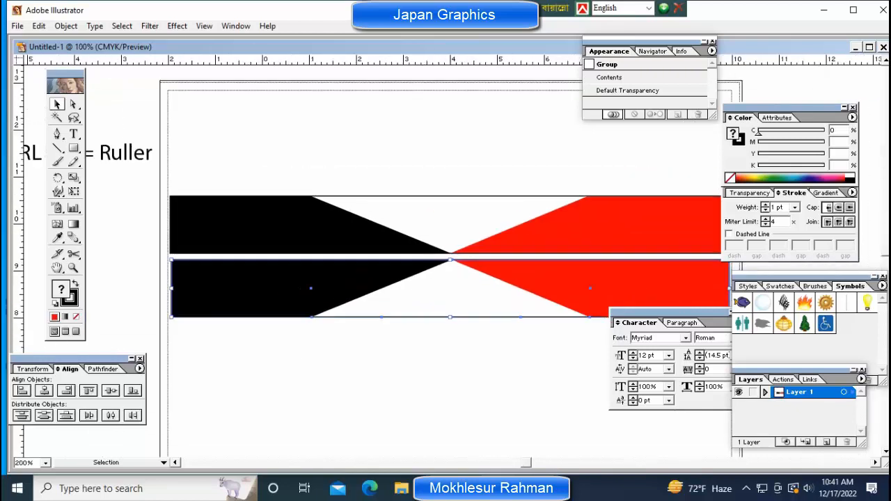
Step: Delete the upper bar's top outline segments between its black and red shapes
{"action": "key", "text": "ctrl+shift+a"}
{"action": "key", "text": "ctrl+plus"}
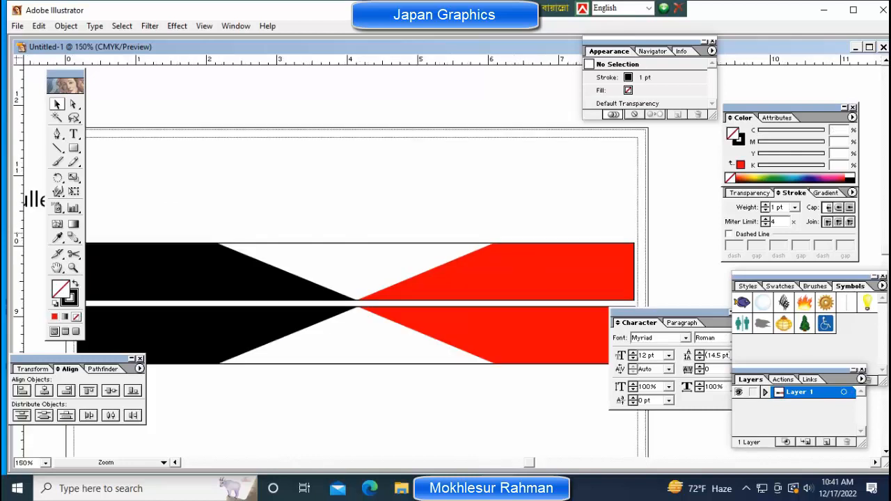
{"action": "key", "text": "ctrl+plus"}
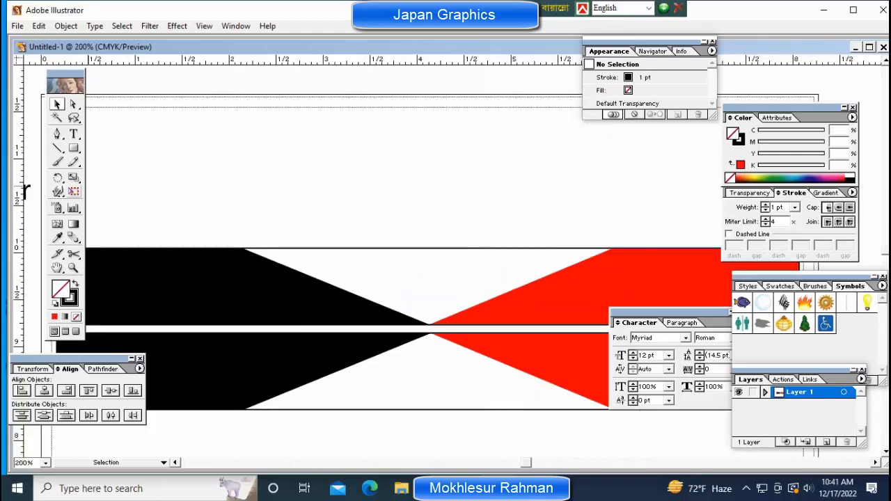
{"action": "left_click", "coordinate": [73, 104]}
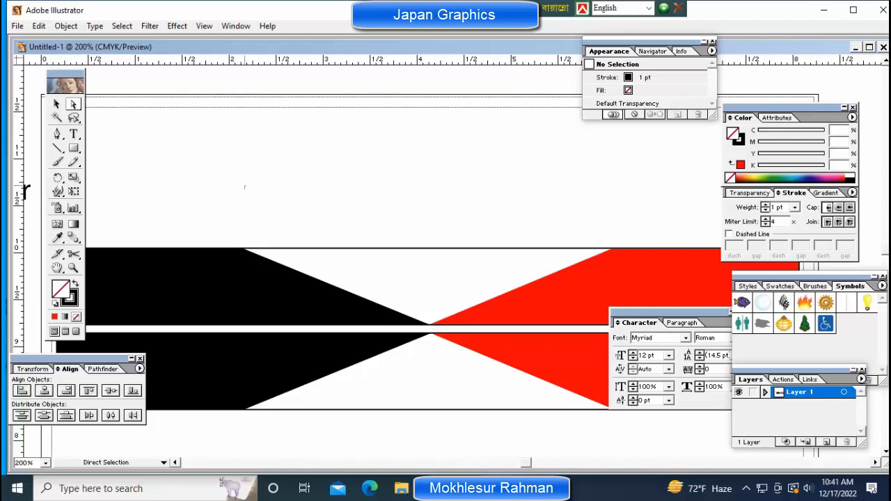
{"action": "left_click", "coordinate": [243, 249]}
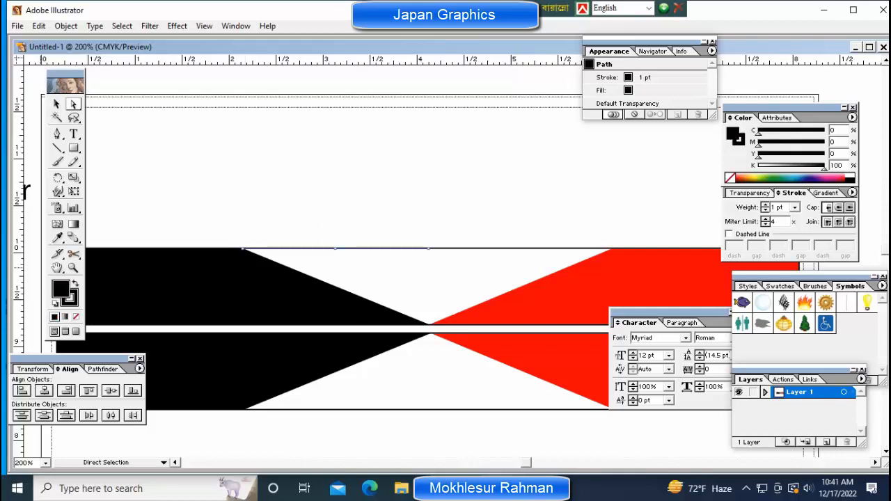
{"action": "left_click", "coordinate": [73, 254]}
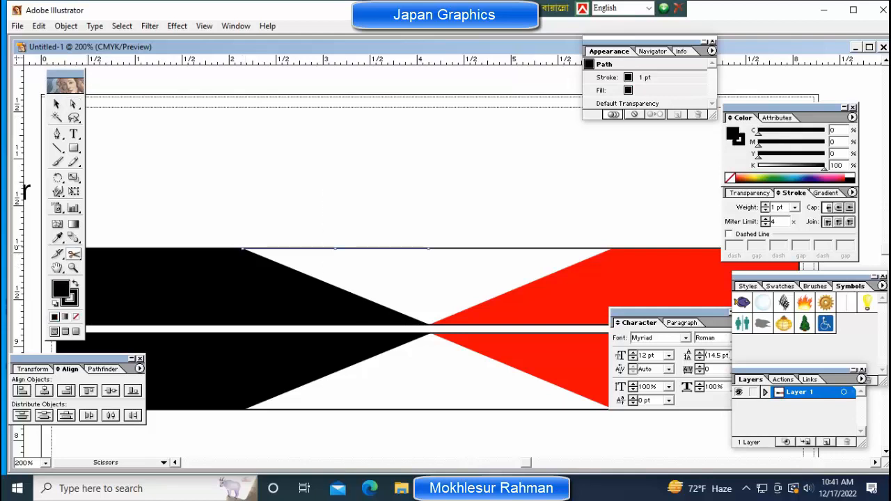
{"action": "key", "text": "Delete"}
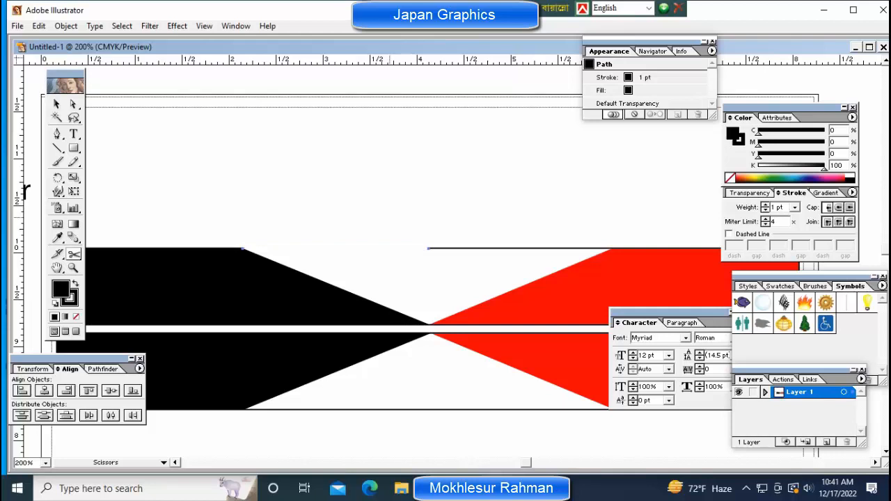
{"action": "left_click", "coordinate": [73, 104]}
{"action": "left_click_drag", "start_coordinate": [427, 222], "coordinate": [447, 252]}
{"action": "key", "text": "Delete"}
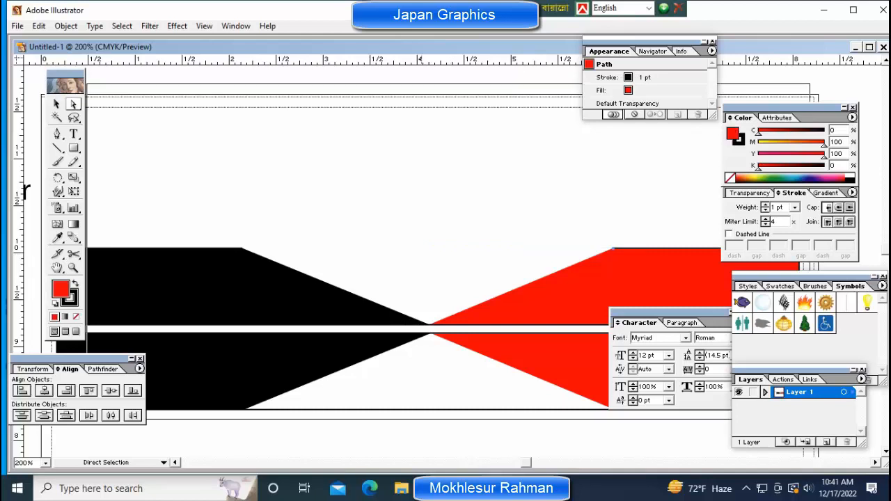
Step: Delete the lower bar's bottom outline segments between its black and red shapes
{"action": "key", "text": "ctrl+minus"}
{"action": "key", "text": "ctrl+minus"}
{"action": "left_click", "coordinate": [442, 349], "text": "ctrl"}
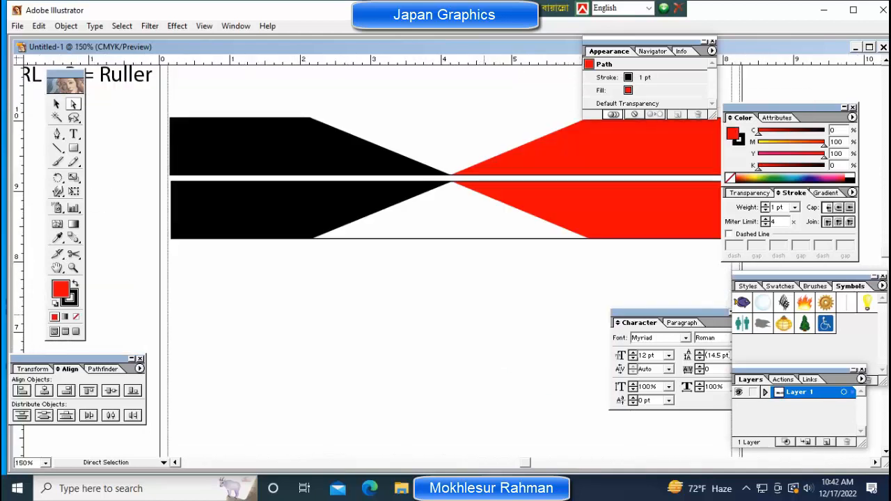
{"action": "left_click_drag", "start_coordinate": [485, 315], "coordinate": [427, 226]}
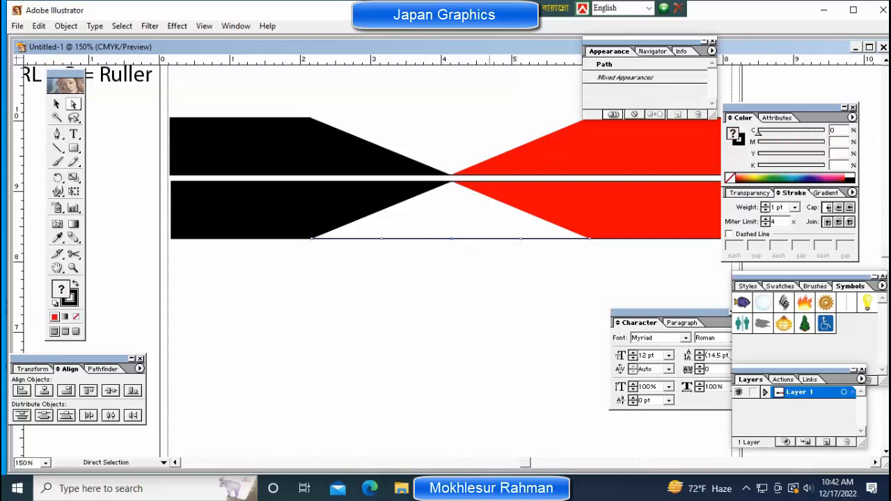
{"action": "key", "text": "Delete"}
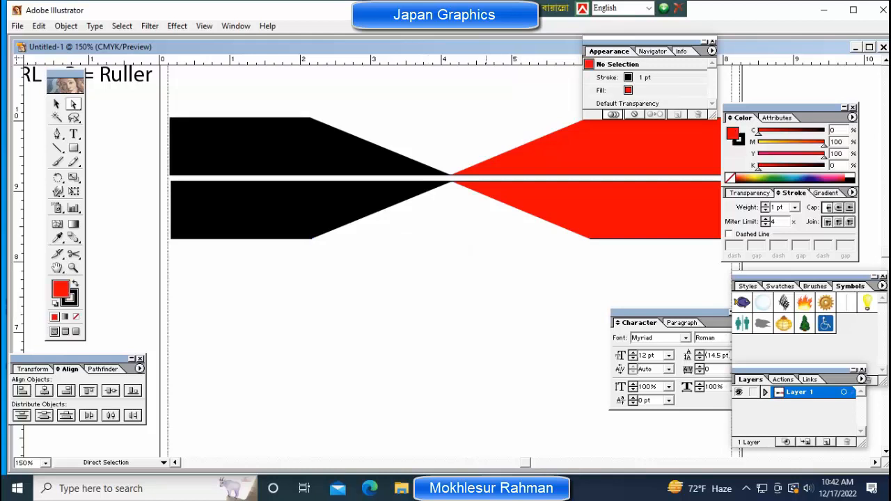
Step: Scale both bars together down to about a third of their size, place them near the page's top centre, and deselect them
{"action": "key", "text": "ctrl+minus"}
{"action": "key", "text": "ctrl+minus"}
{"action": "key", "text": "ctrl+minus"}
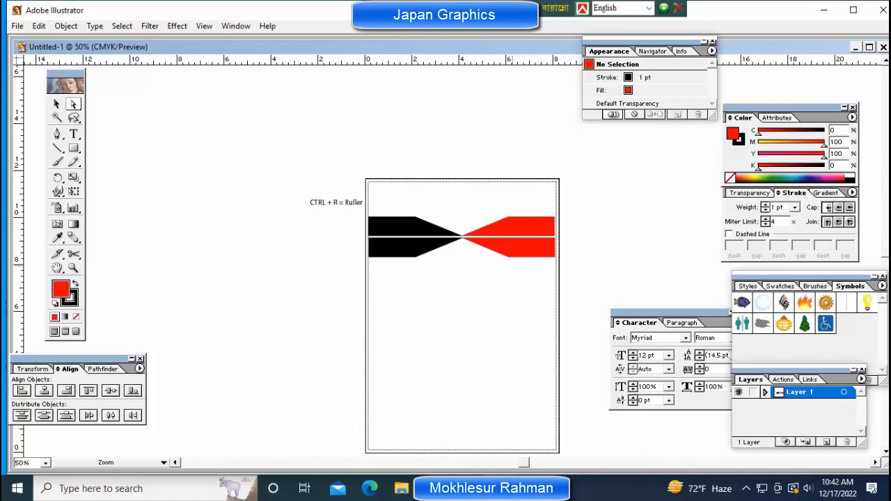
{"action": "key", "text": "ctrl+plus"}
{"action": "key", "text": "ctrl+plus"}
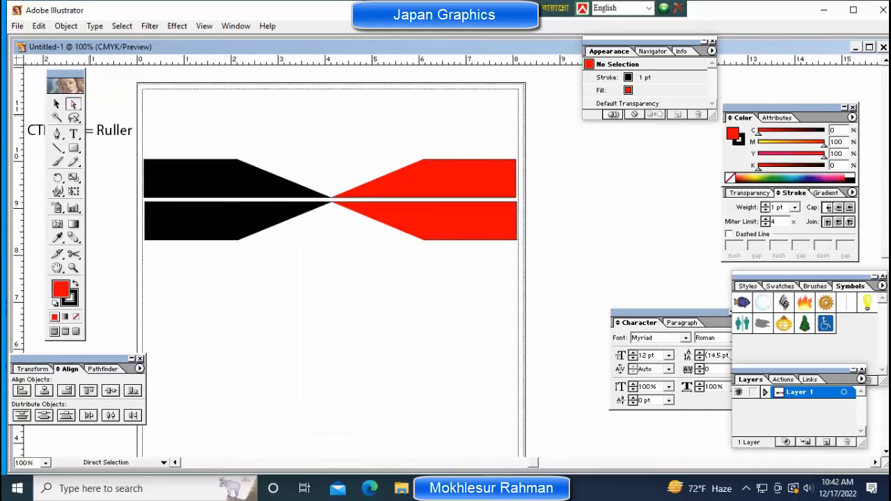
{"action": "left_click", "coordinate": [57, 104]}
{"action": "left_click_drag", "start_coordinate": [154, 146], "coordinate": [530, 272]}
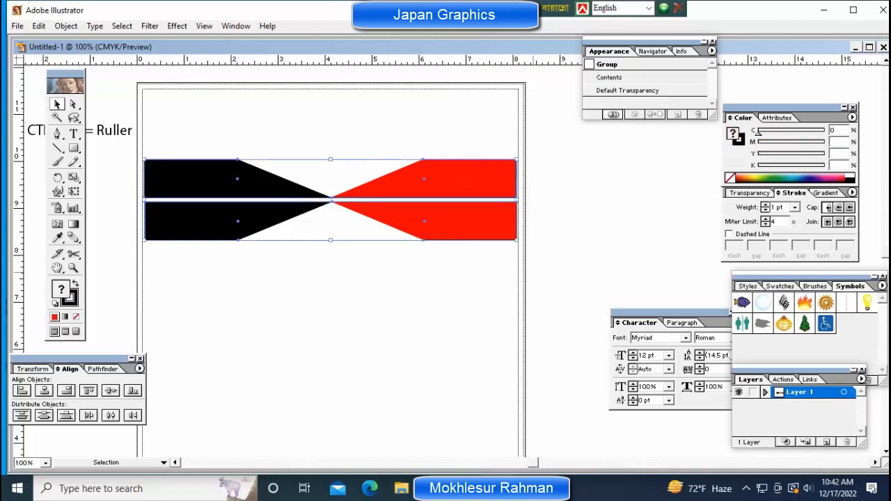
{"action": "left_click", "coordinate": [403, 321]}
{"action": "left_click_drag", "start_coordinate": [142, 144], "coordinate": [529, 299]}
{"action": "left_click_drag", "start_coordinate": [516, 240], "coordinate": [361, 144]}
{"action": "key", "text": "ctrl+shift+a"}
{"action": "key", "text": "ctrl+shift+a"}
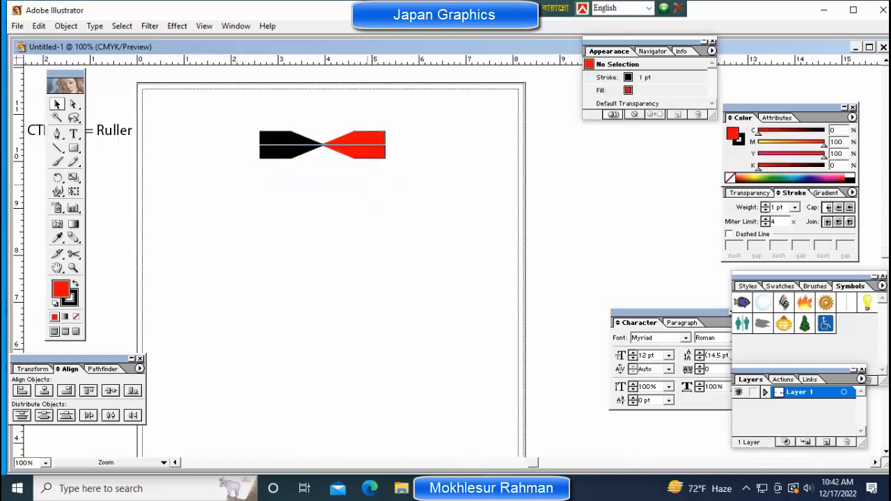
Step: Draw a rectangle from the bars' upper-left corner, matching their width and extending well below them to form a nearly square frame
{"action": "left_click", "coordinate": [371, 190], "text": "ctrl"}
{"action": "left_click", "coordinate": [73, 147]}
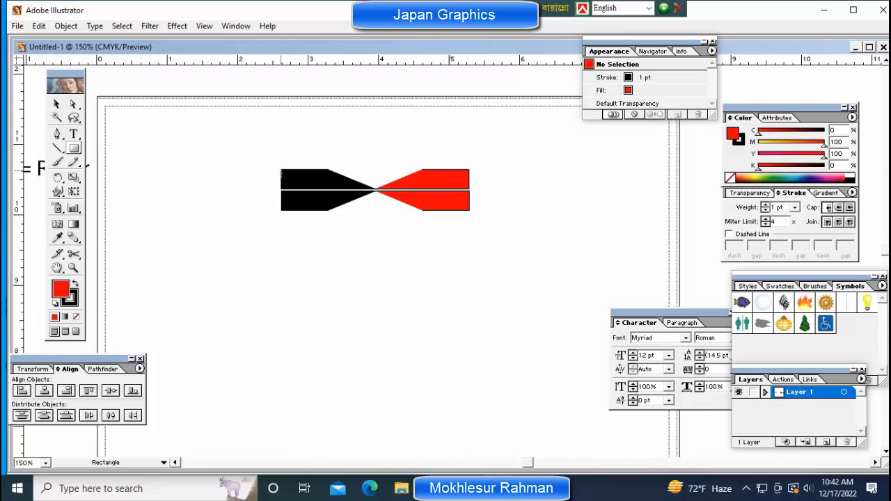
{"action": "left_click_drag", "start_coordinate": [281, 170], "coordinate": [470, 342]}
{"action": "key", "text": "ctrl"}
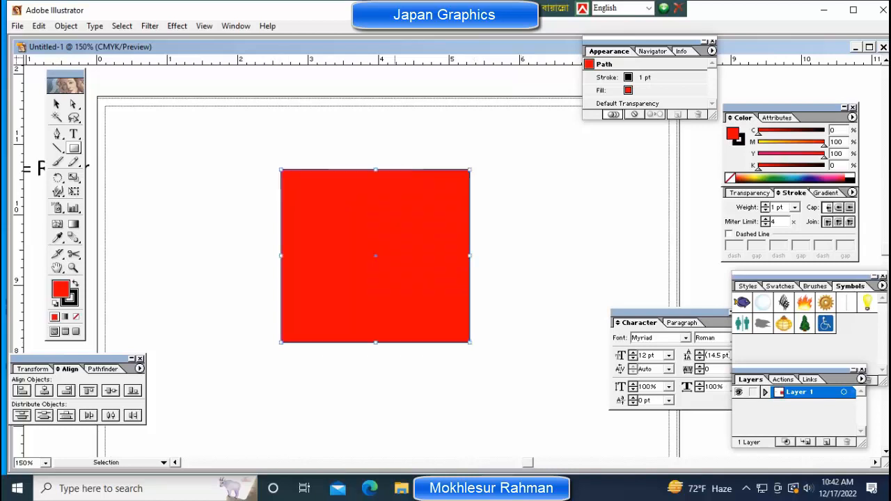
Step: Switch to full screen mode and remove the rectangle's fill, keeping its black 1 pt stroke
{"action": "left_click", "coordinate": [76, 331]}
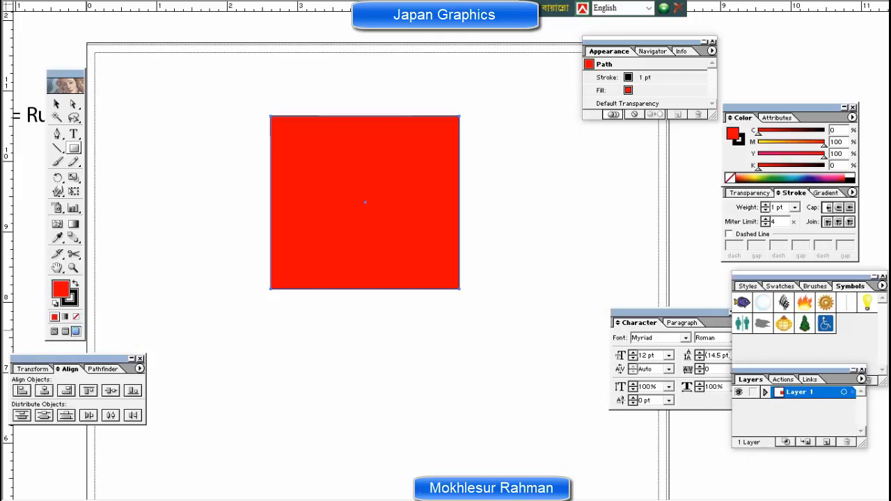
{"action": "left_click", "coordinate": [77, 317]}
{"action": "key", "text": "x"}
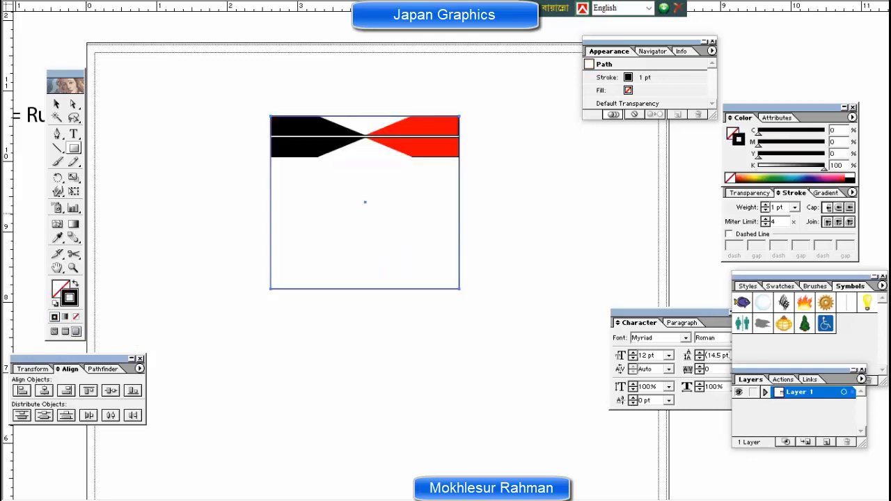
Step: Examine how the frame's edges line up with the bars, up close and zoomed out
{"action": "key", "text": "ctrl+plus"}
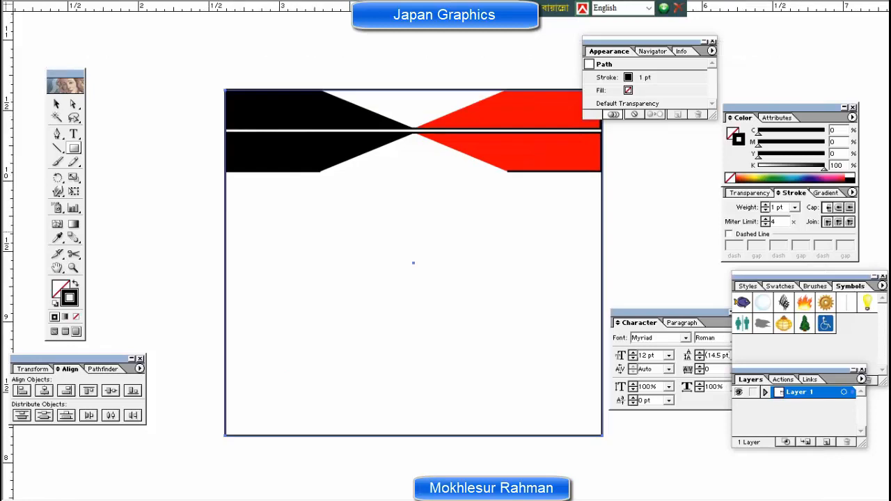
{"action": "left_click_drag", "start_coordinate": [413, 232], "coordinate": [398, 261]}
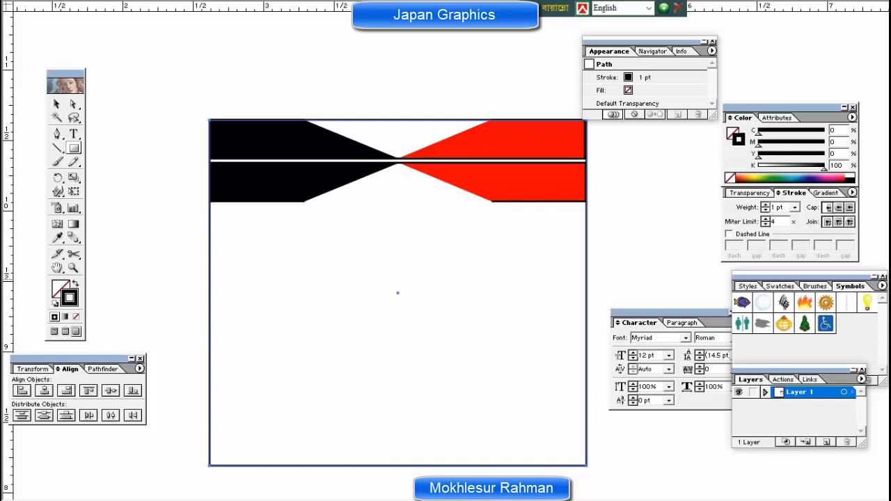
{"action": "key", "text": "ctrl+shift+a"}
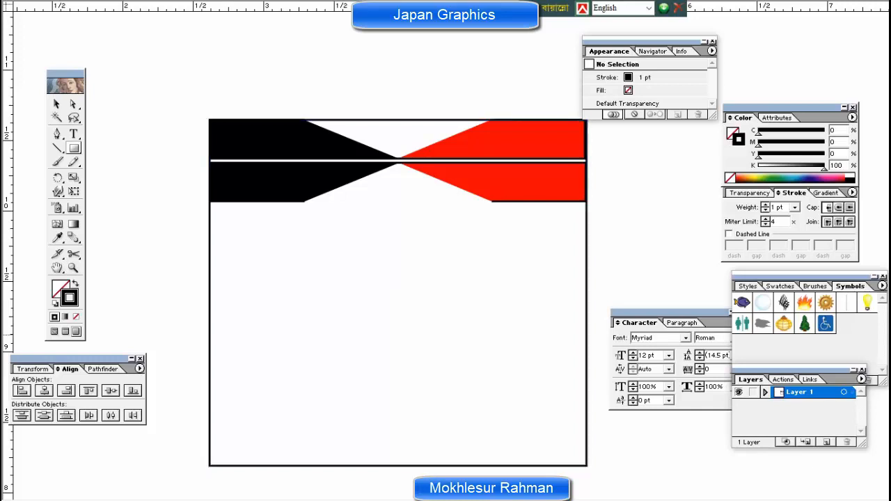
{"action": "left_click", "coordinate": [210, 319], "text": "ctrl"}
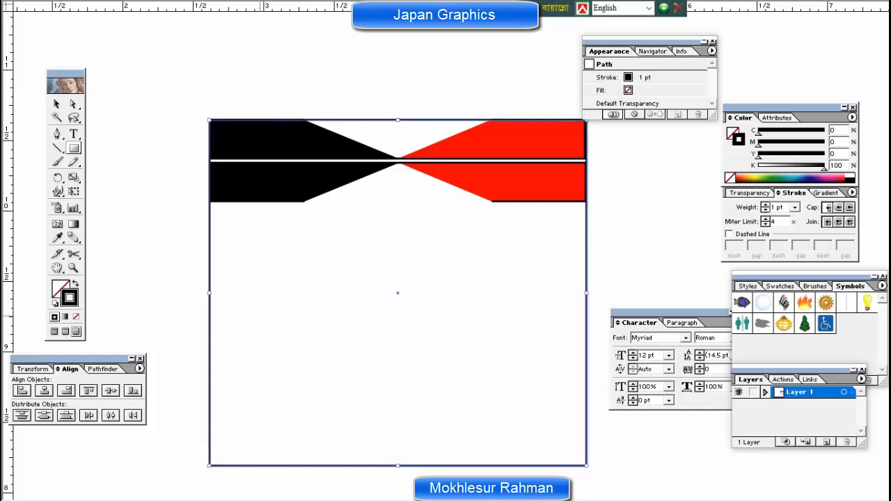
{"action": "key", "text": "ctrl+shift+a"}
{"action": "key", "text": "ctrl+minus"}
{"action": "key", "text": "ctrl+minus"}
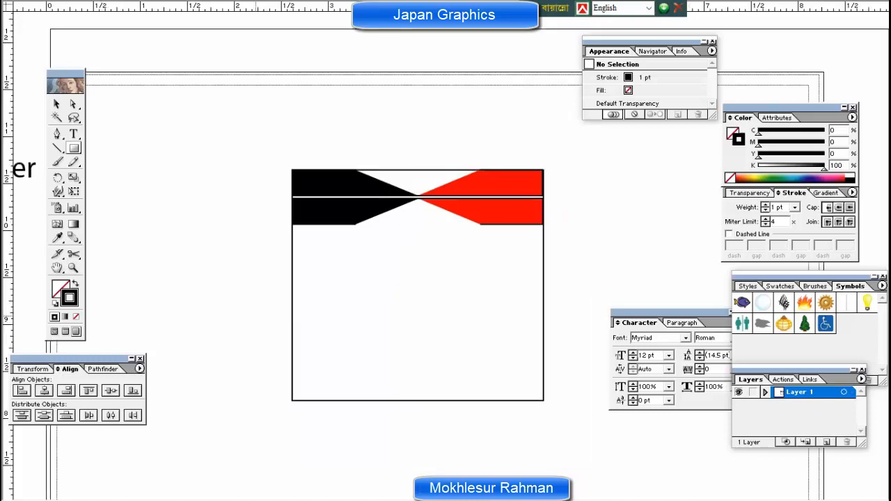
{"action": "left_click_drag", "start_coordinate": [487, 287], "coordinate": [378, 256]}
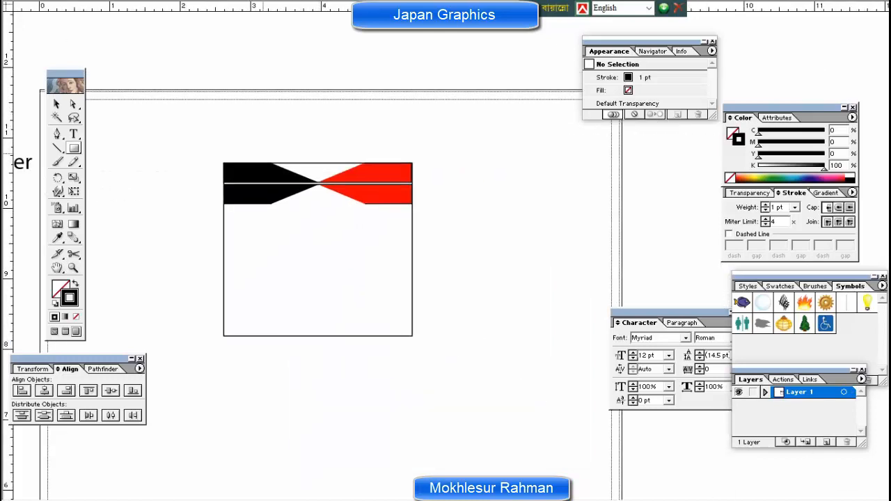
Step: Copy the pair of bars straight down to the frame's bottom edge, nudge the copy slightly up, and deselect it
{"action": "left_click_drag", "start_coordinate": [224, 125], "coordinate": [454, 244]}
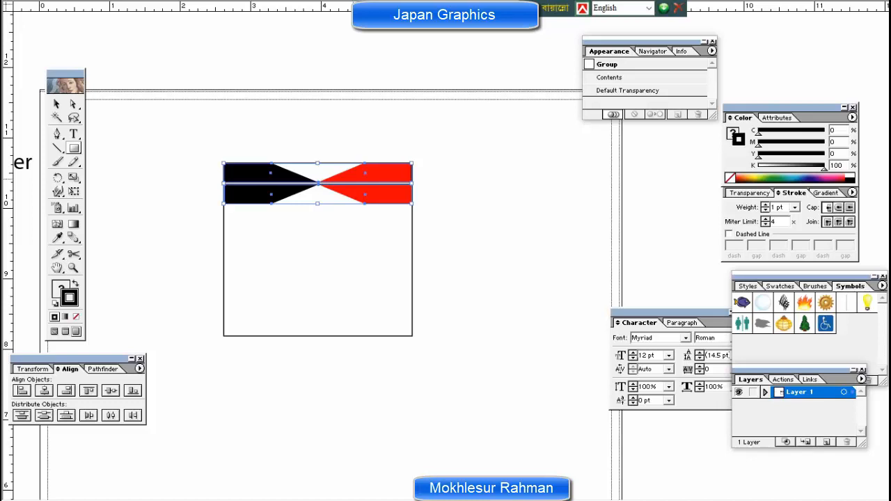
{"action": "left_click_drag", "start_coordinate": [382, 179], "coordinate": [383, 311]}
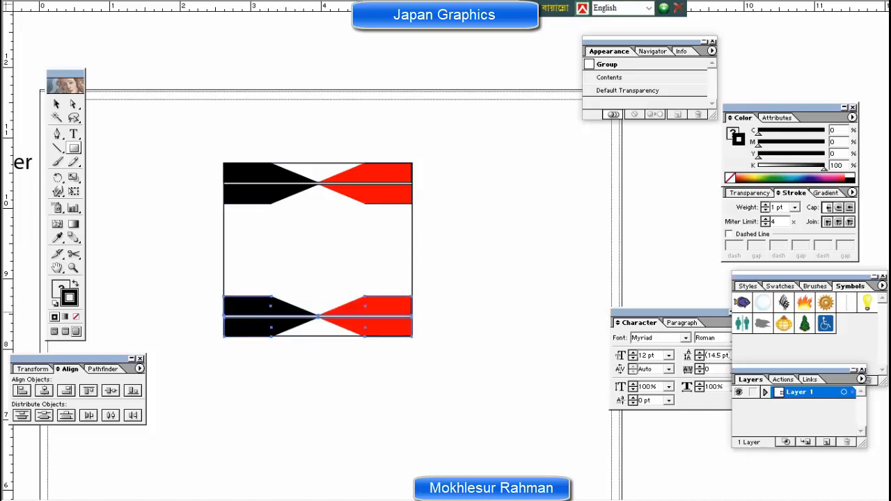
{"action": "key", "text": "Up"}
{"action": "key", "text": "Up"}
{"action": "key", "text": "Up"}
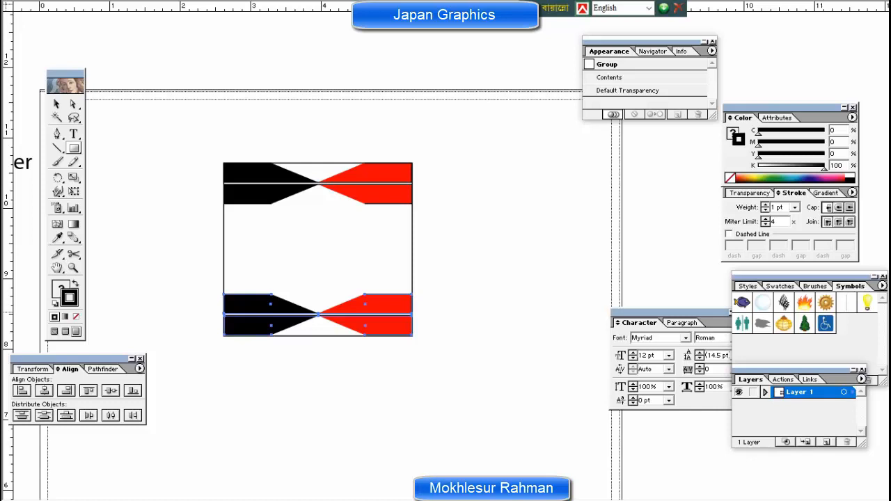
{"action": "key", "text": "ctrl+shift+a"}
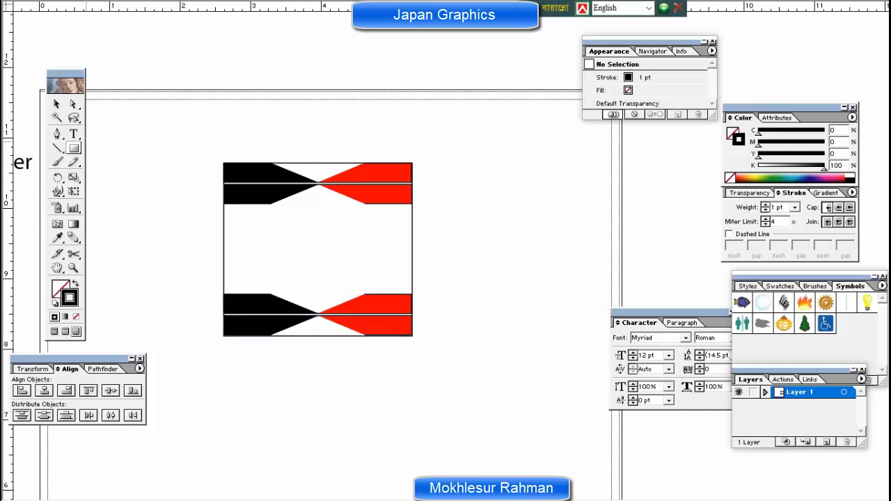
Step: Add the text "Nice" beside the frame and place two copies enlarged to 40.34 pt inside it, one above the other
{"action": "left_click", "coordinate": [73, 133]}
{"action": "left_click", "coordinate": [497, 223]}
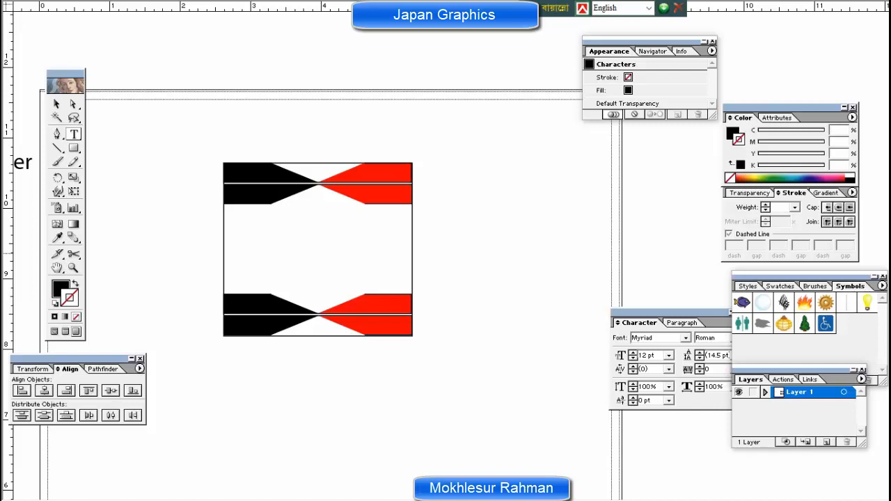
{"action": "type", "text": "Nice"}
{"action": "left_click", "coordinate": [507, 222], "text": "ctrl"}
{"action": "left_click_drag", "start_coordinate": [509, 223], "coordinate": [324, 272]}
{"action": "key", "text": "ctrl+shift+a"}
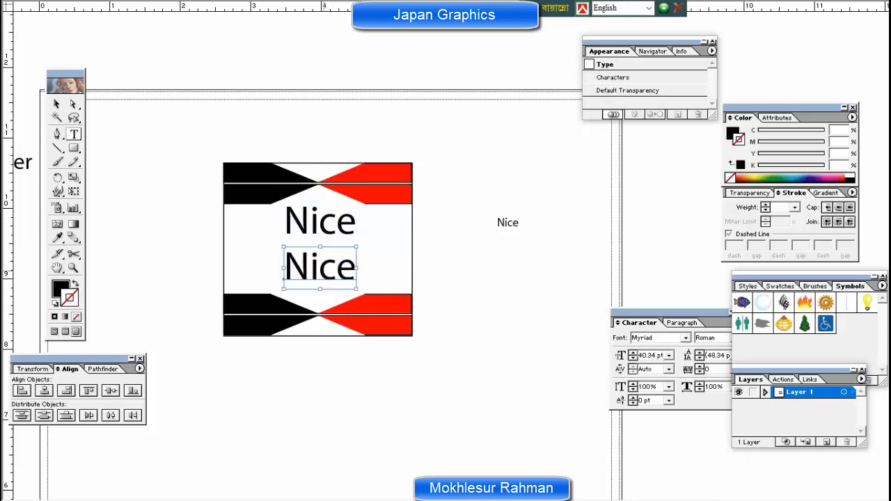
Step: Replace the lower "Nice" with "School", centre it under the upper word, and stretch it slightly wider
{"action": "double_click", "coordinate": [323, 270]}
{"action": "type", "text": "School"}
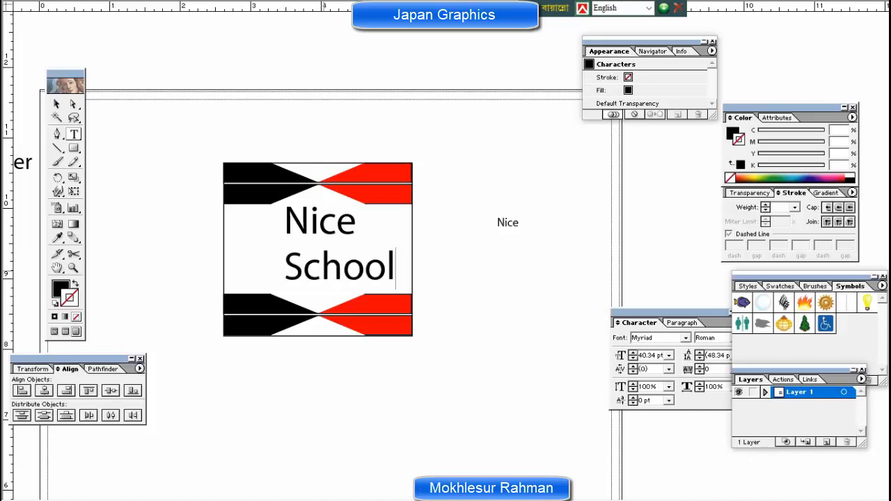
{"action": "left_click_drag", "start_coordinate": [343, 263], "coordinate": [314, 264]}
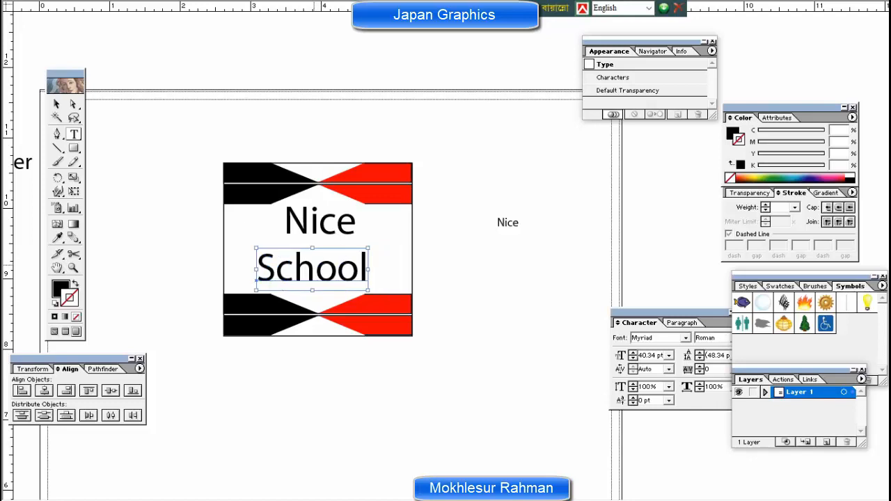
{"action": "left_click_drag", "start_coordinate": [368, 269], "coordinate": [375, 269]}
Step: Delete the small 12 pt "Nice" text outside the frame
{"action": "left_click", "coordinate": [500, 184], "text": "ctrl"}
{"action": "left_click_drag", "start_coordinate": [500, 184], "coordinate": [513, 222]}
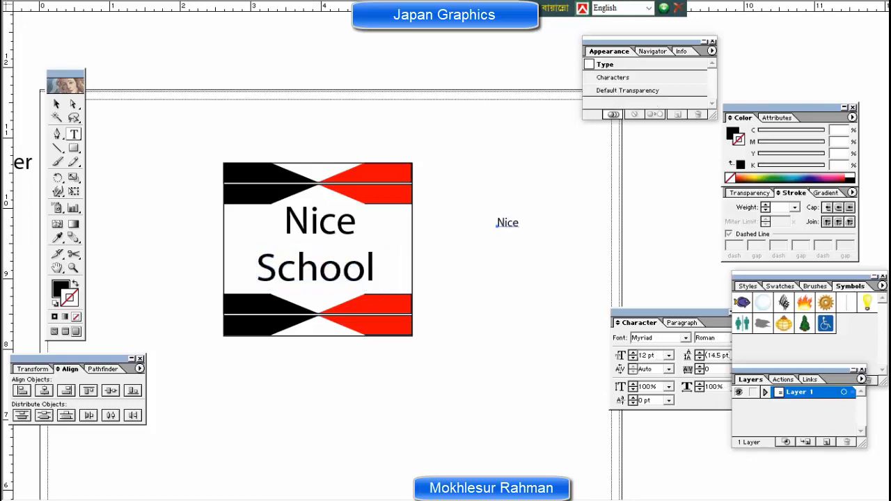
{"action": "key", "text": "Delete"}
Step: Nudge the "Nice" text down slightly, closer to "School" and clear of the upper bars
{"action": "left_click", "coordinate": [321, 227], "text": "ctrl"}
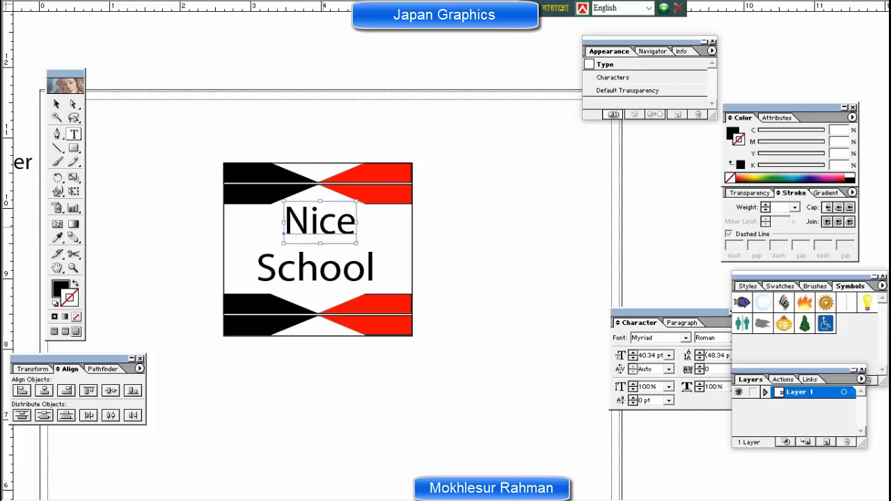
{"action": "key", "text": "Down"}
{"action": "key", "text": "Down"}
{"action": "key", "text": "Down"}
{"action": "key", "text": "Down"}
{"action": "key", "text": "Down"}
{"action": "key", "text": "Down"}
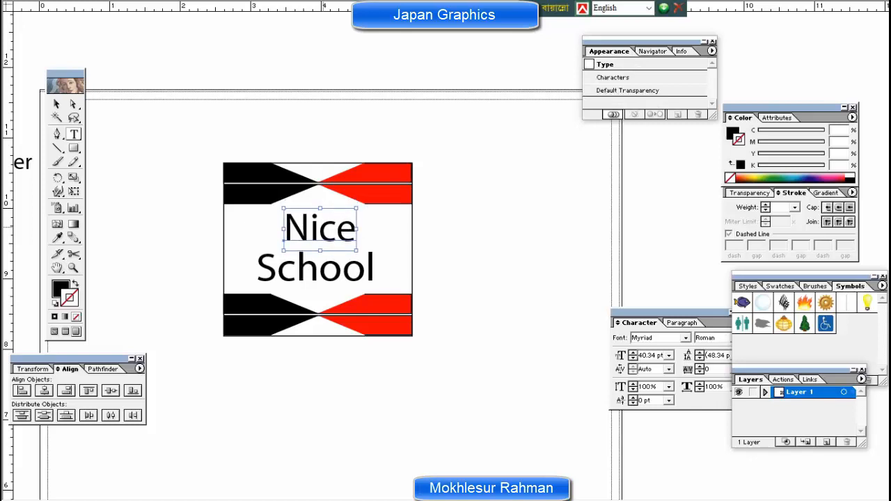
Step: Nudge the "Nice" text slightly up and to the left so it sits centred above "School", and deselect it
{"action": "key", "text": "Up"}
{"action": "key", "text": "Left"}
{"action": "key", "text": "Left"}
{"action": "key", "text": "Left"}
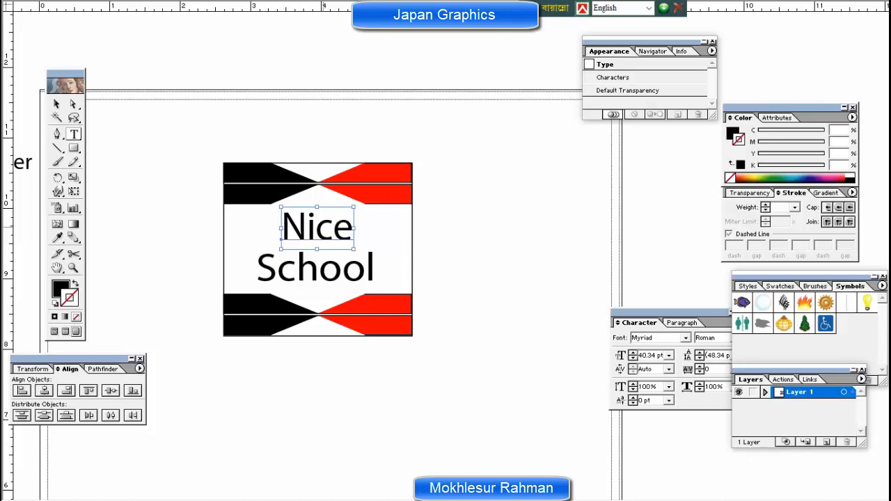
{"action": "key", "text": "ctrl+shift+a"}
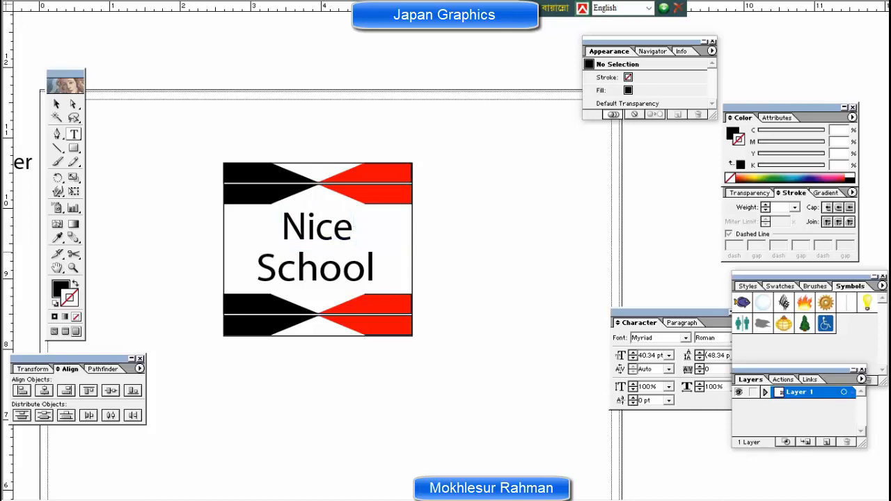
Step: Fill the frame with mustard yellow (C 23.14, M 16.47, Y 93.73, K 2.75) and place it behind the black and red bars
{"action": "left_click", "coordinate": [412, 252], "text": "ctrl"}
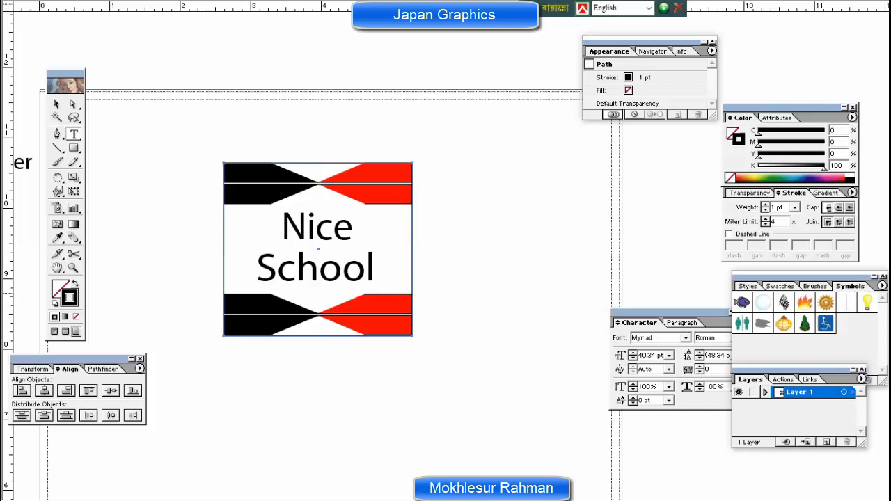
{"action": "key", "text": "x"}
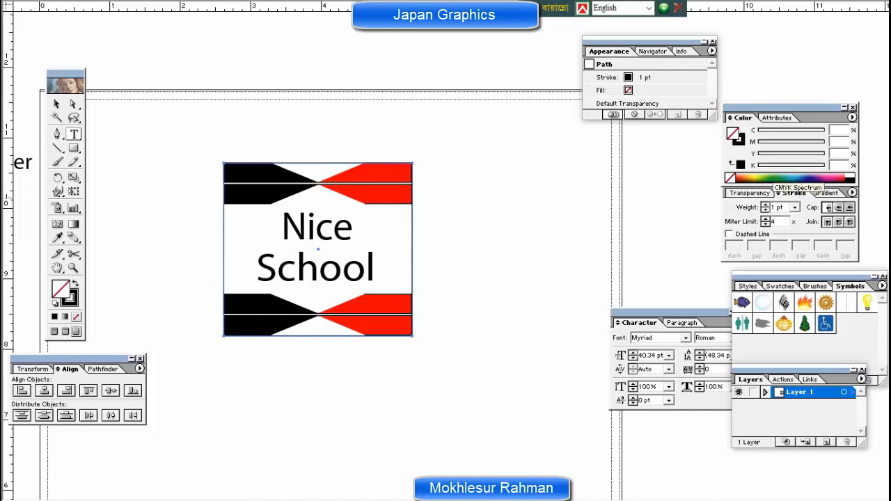
{"action": "left_click", "coordinate": [766, 179]}
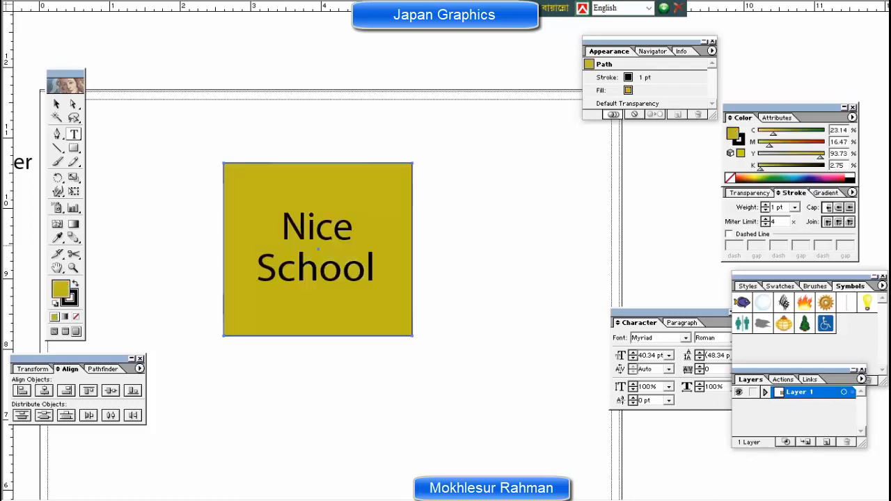
{"action": "key", "text": "ctrl"}
{"action": "left_click", "coordinate": [474, 225], "text": "ctrl"}
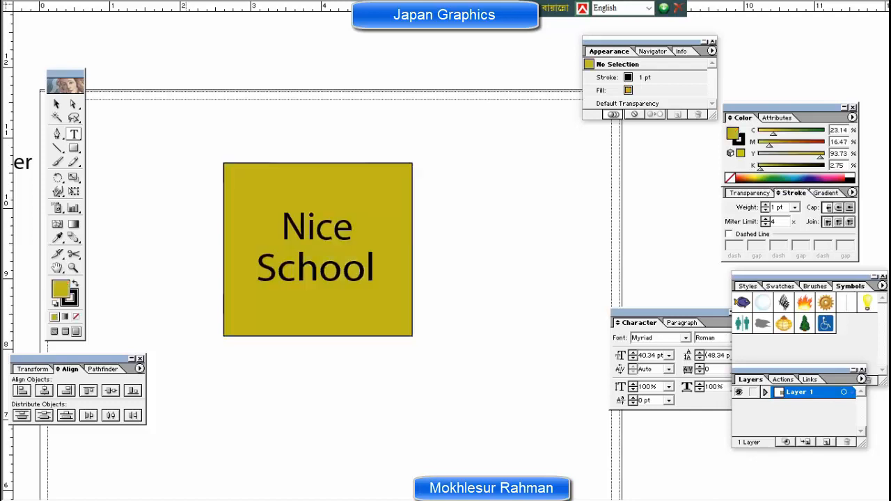
{"action": "left_click_drag", "start_coordinate": [185, 140], "coordinate": [527, 343]}
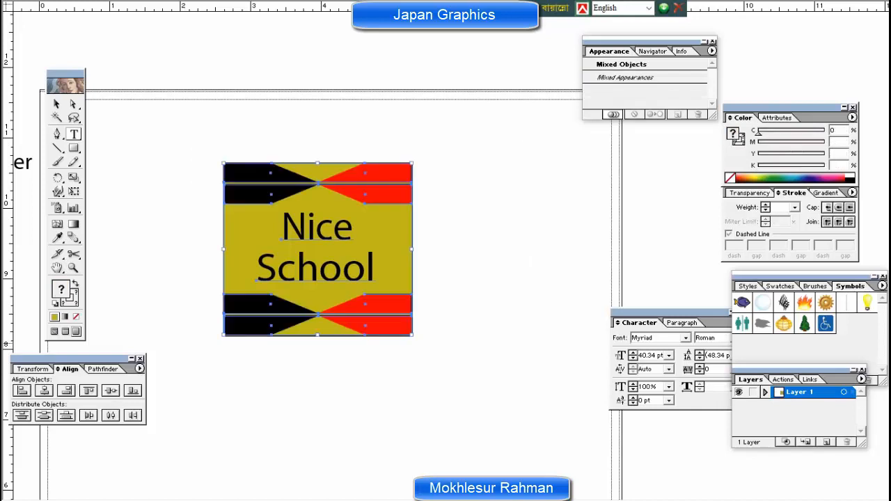
{"action": "left_click", "coordinate": [529, 261], "text": "ctrl"}
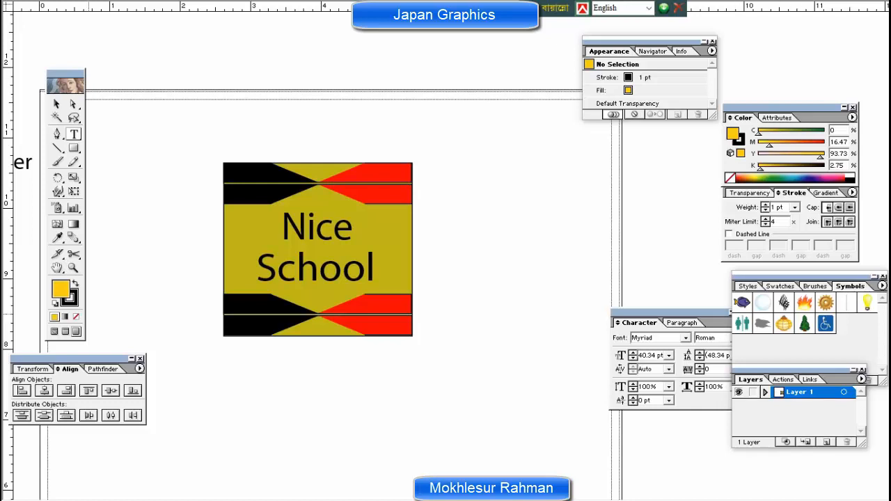
{"action": "key", "text": "F5"}
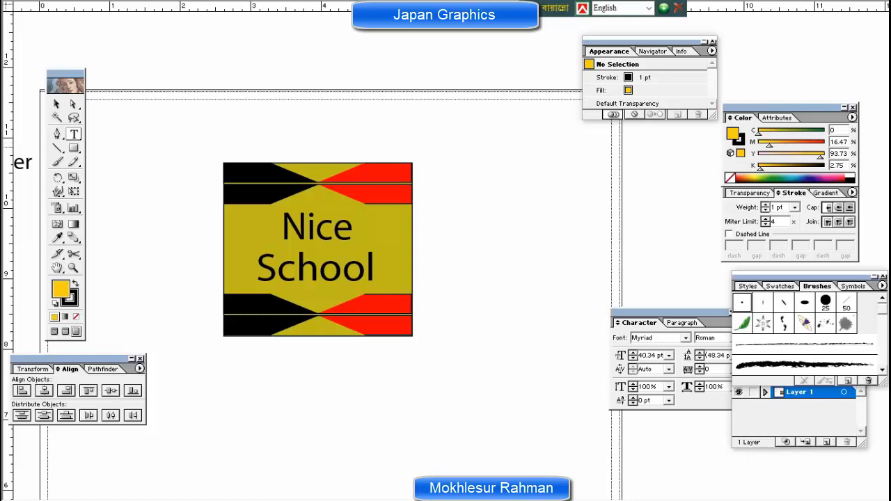
{"action": "key", "text": "ctrl+minus"}
{"action": "key", "text": "ctrl+minus"}
{"action": "key", "text": "ctrl+minus"}
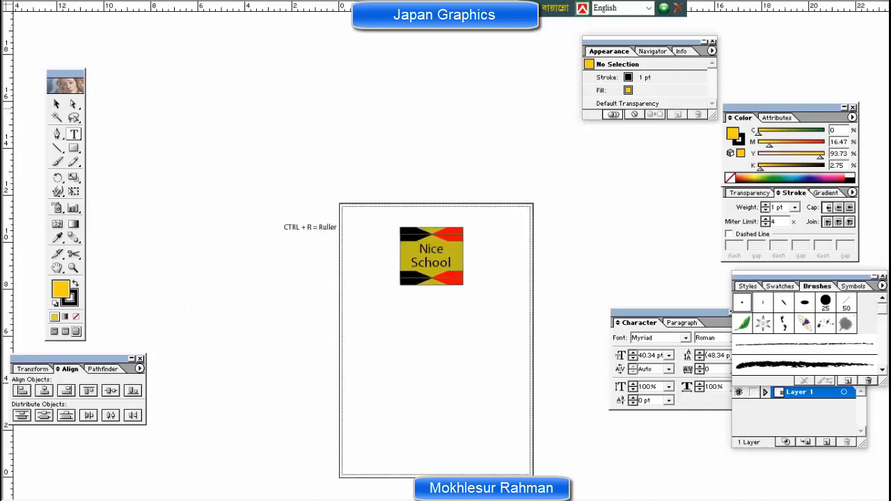
{"action": "key", "text": "ctrl+v"}
{"action": "key", "text": "F5"}
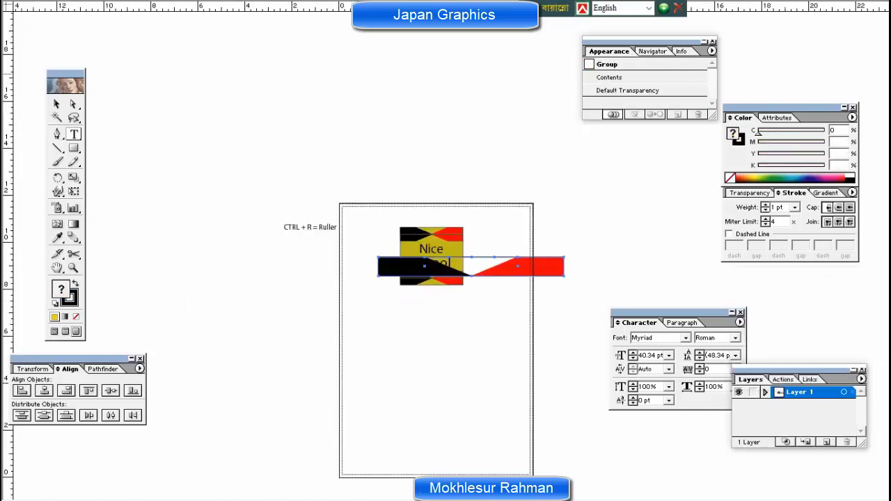
{"action": "key", "text": "Delete"}
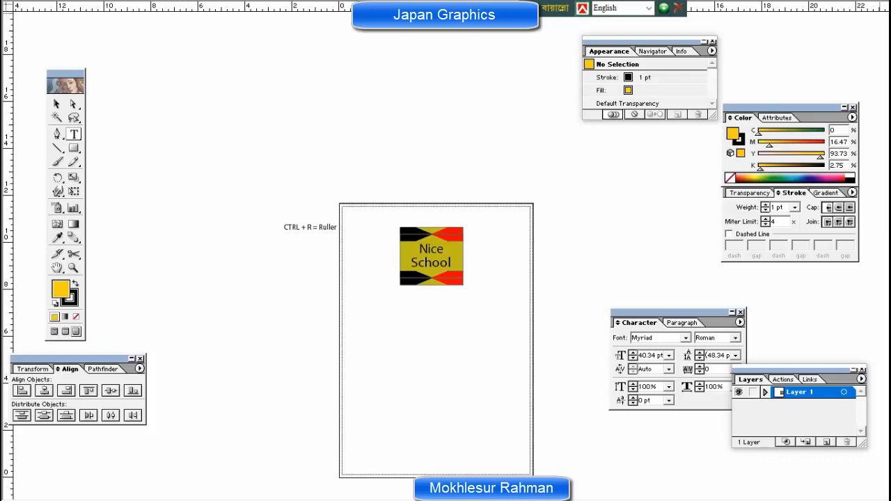
{"action": "key", "text": "period"}
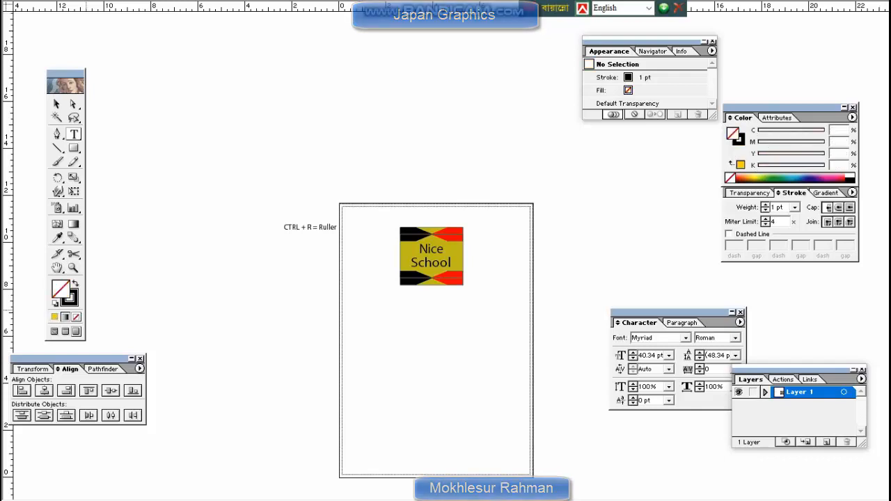